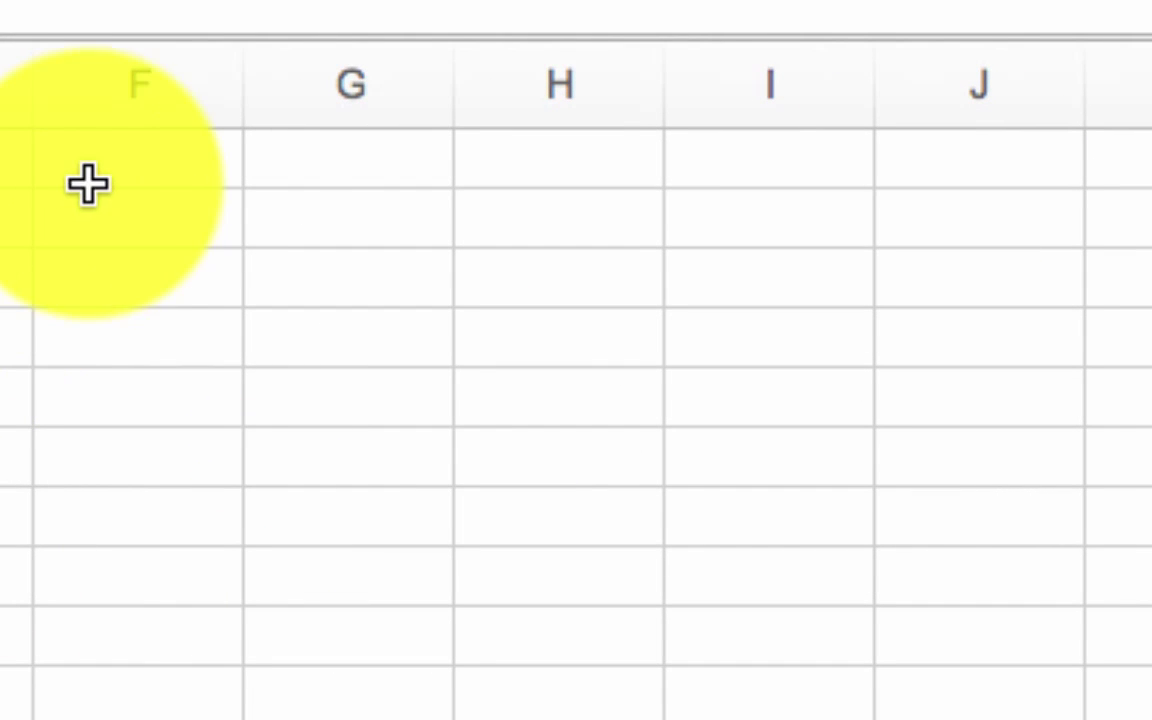
Enter 'Dependent Samples t-Test' in G1 and '1 - SAME participants' in G2, then begin '2 - Tested TWICE' in G3
{"action": "left_click", "coordinate": [324, 162]}
{"action": "type", "text": "Depa"}
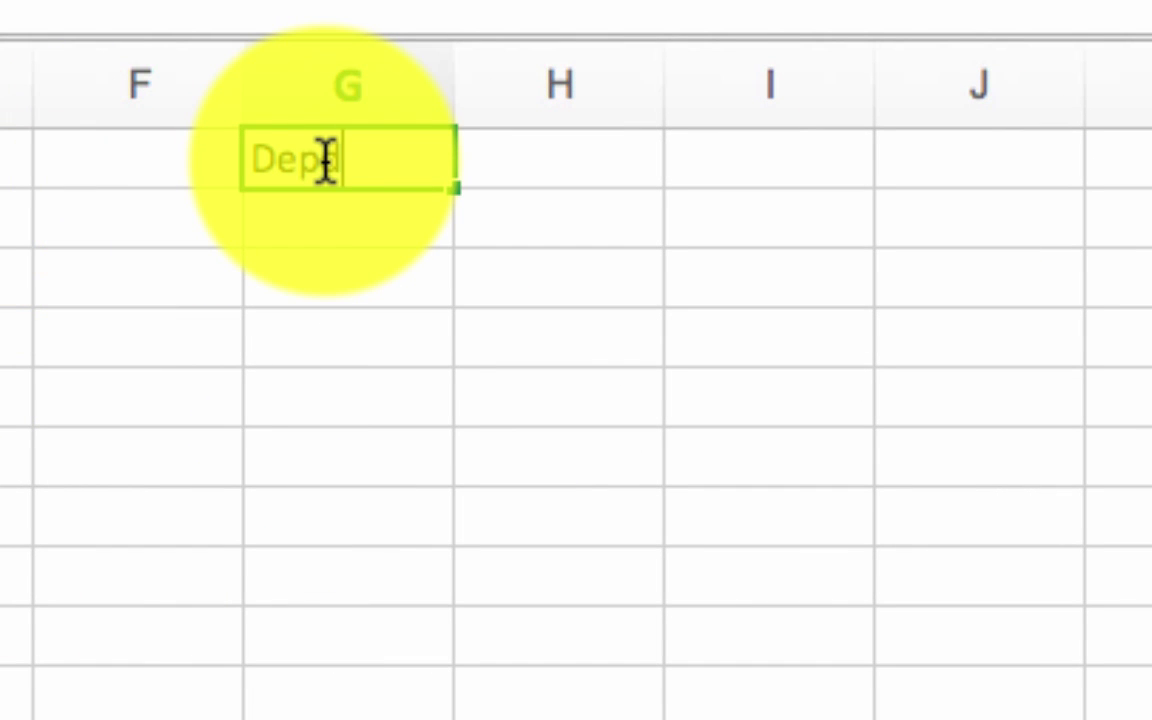
{"action": "type", "text": "nden"}
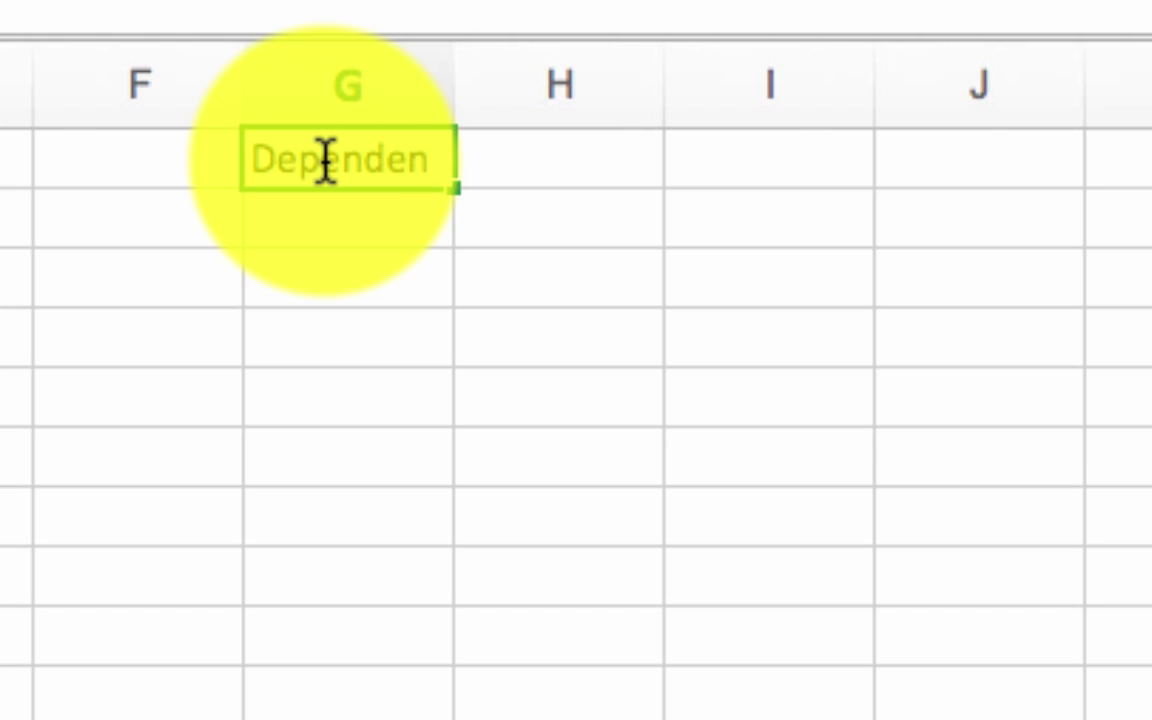
{"action": "type", "text": "t Samples"}
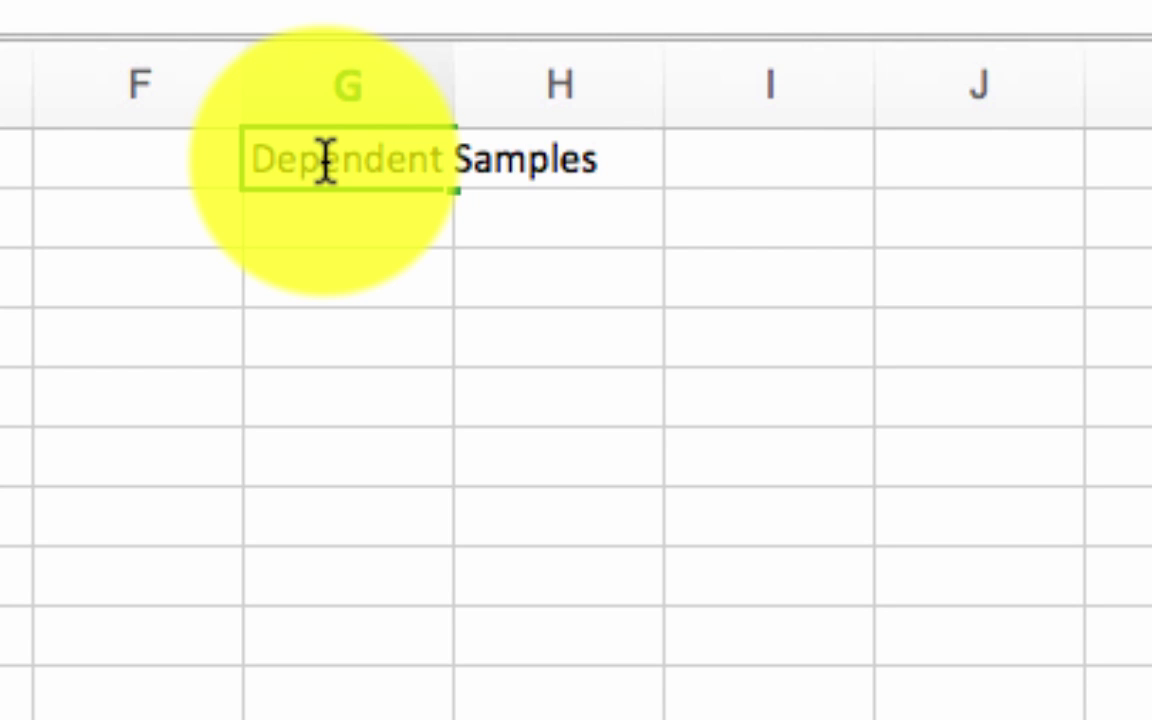
{"action": "type", "text": " t-Test"}
{"action": "key", "text": "Return"}
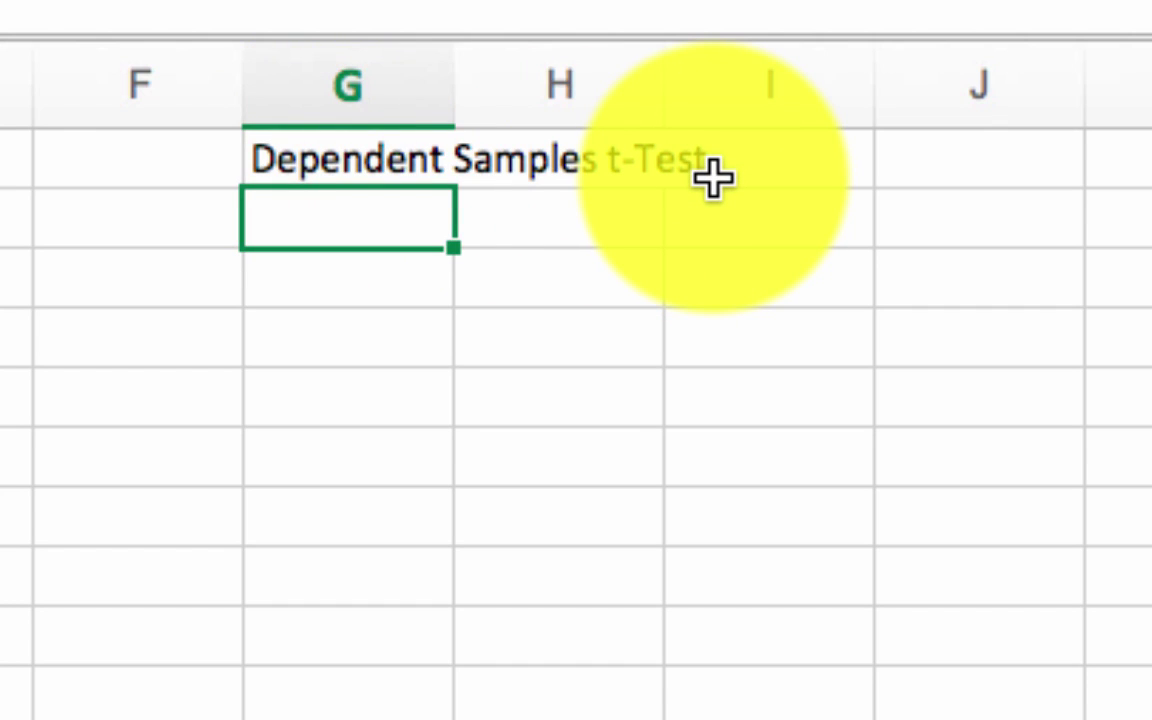
{"action": "type", "text": "1 -"}
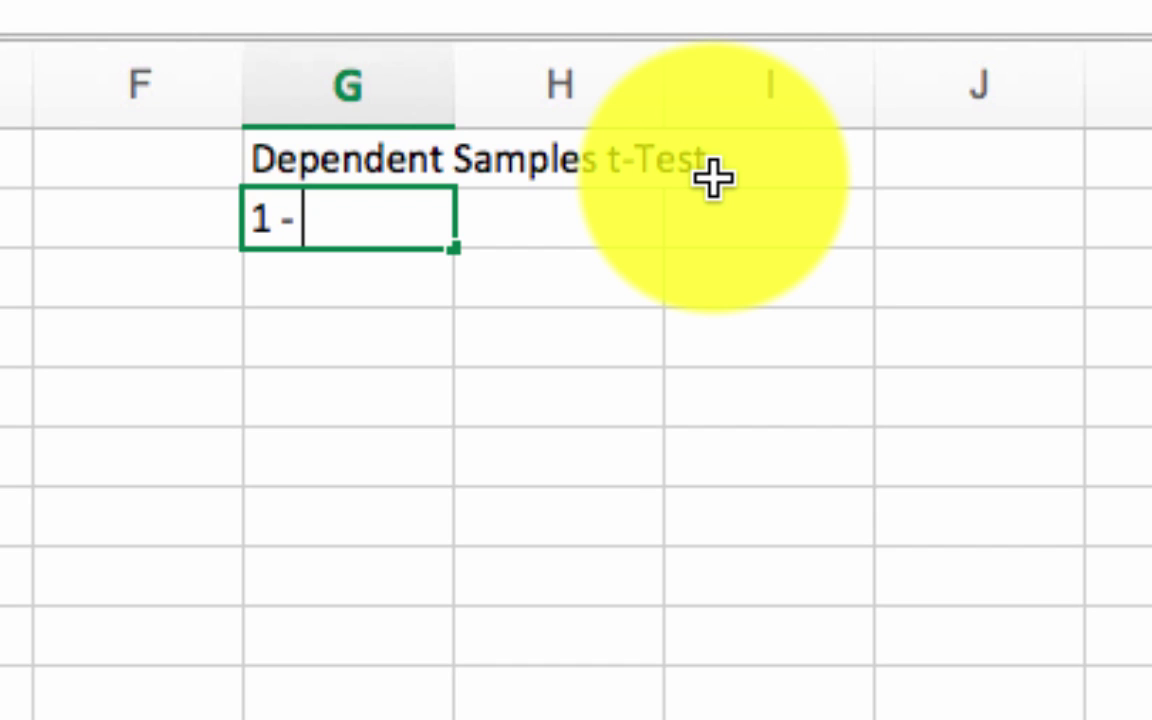
{"action": "type", "text": "SAME participants"}
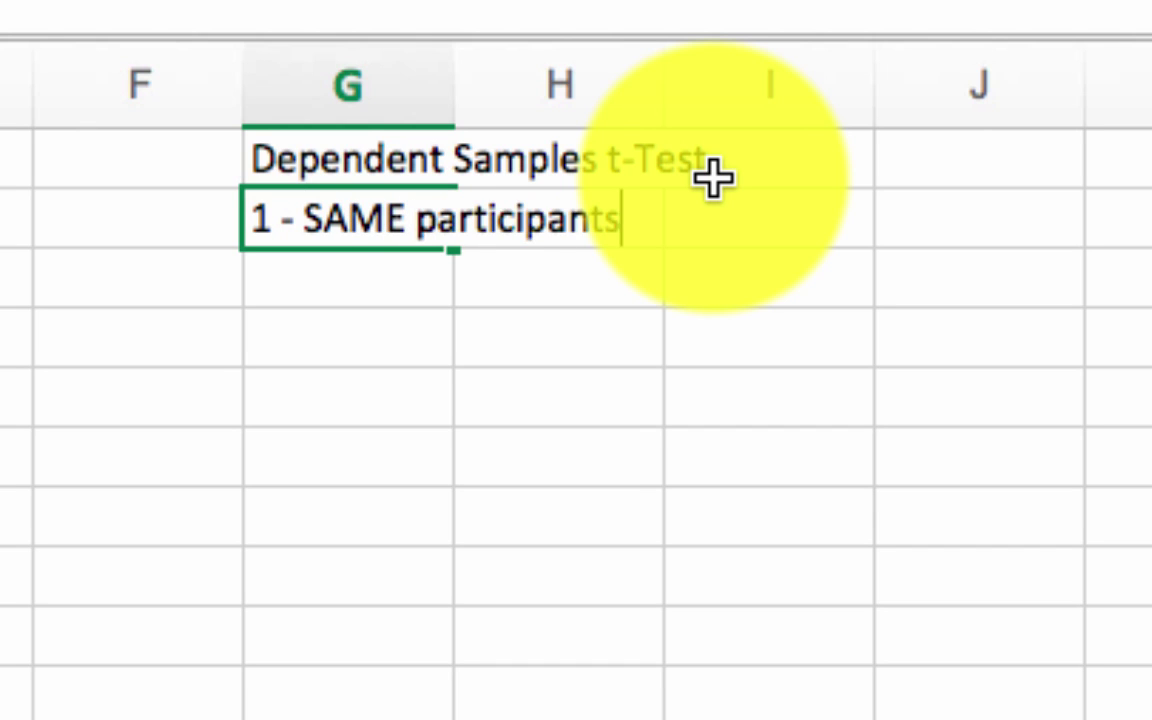
{"action": "key", "text": "Return"}
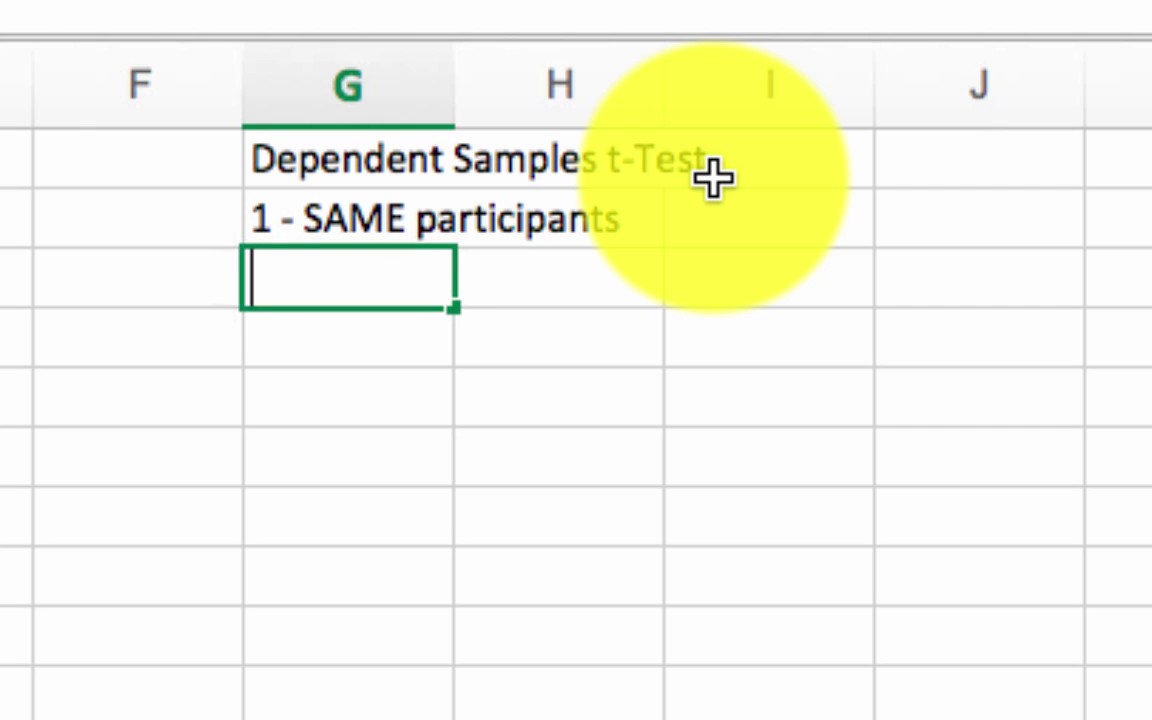
{"action": "type", "text": "2 - Te"}
{"action": "type", "text": "sted"}
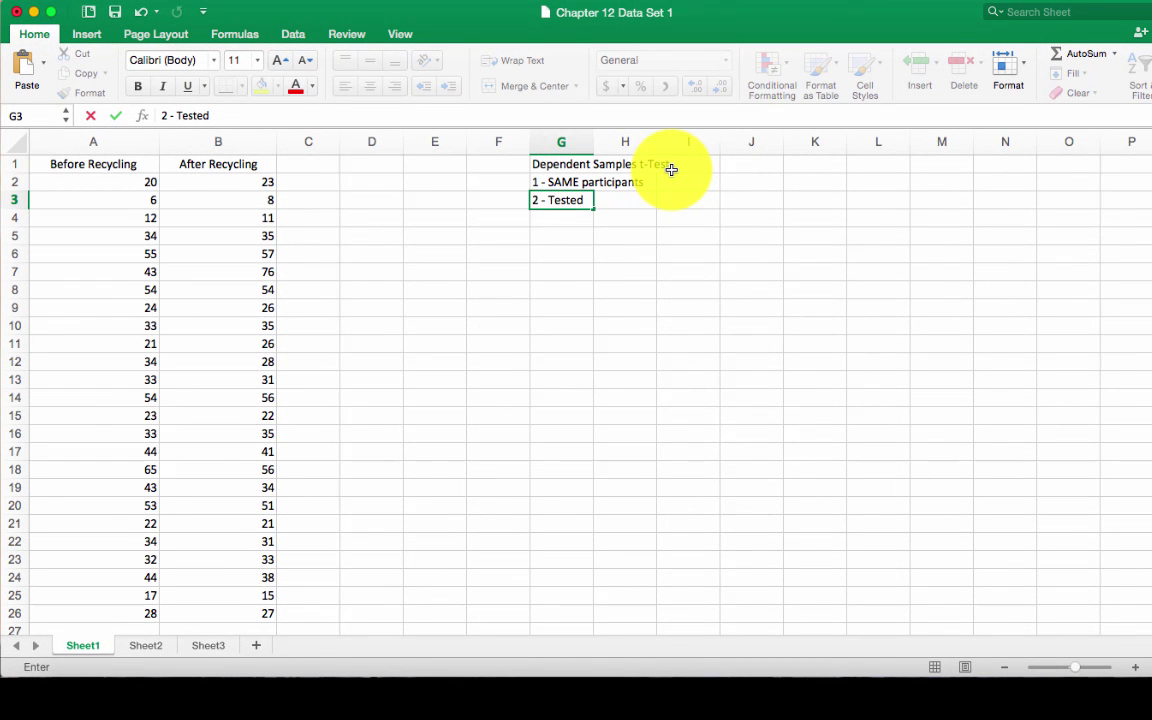
{"action": "type", "text": " TWICE"}
Commit '2 - Tested TWICE' in G3 and point out the Before and After Recycling headings and first scores
{"action": "key", "text": "Return"}
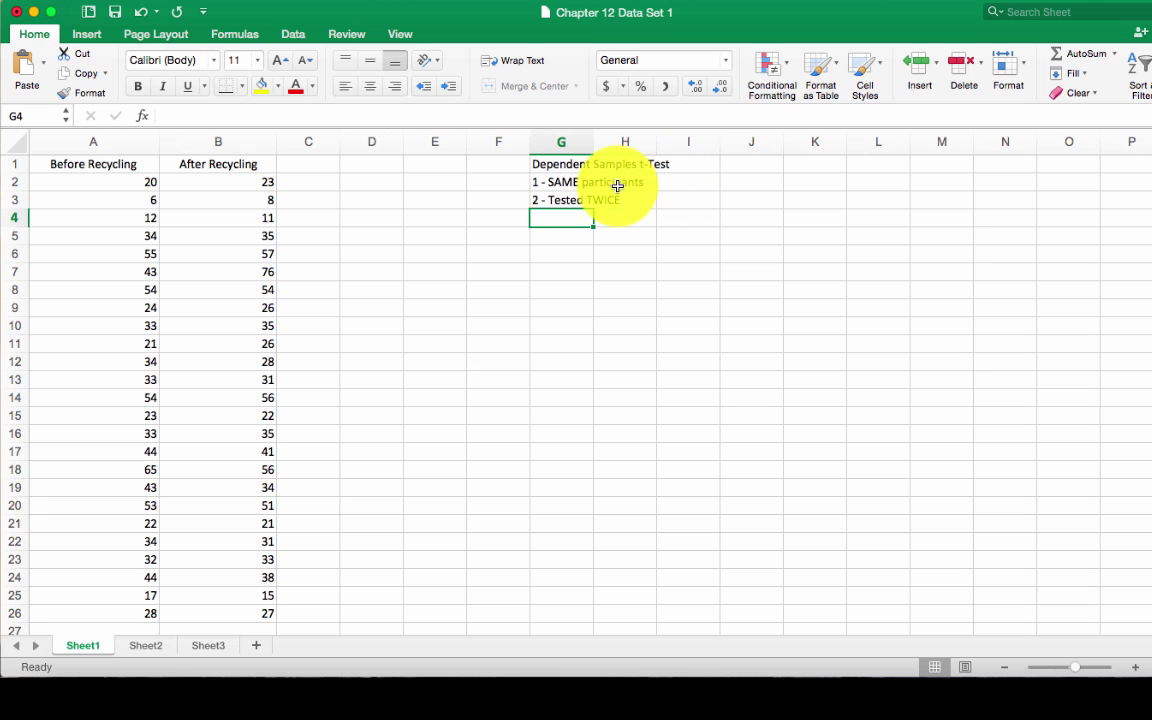
{"action": "left_click", "coordinate": [95, 167]}
{"action": "left_click", "coordinate": [214, 180]}
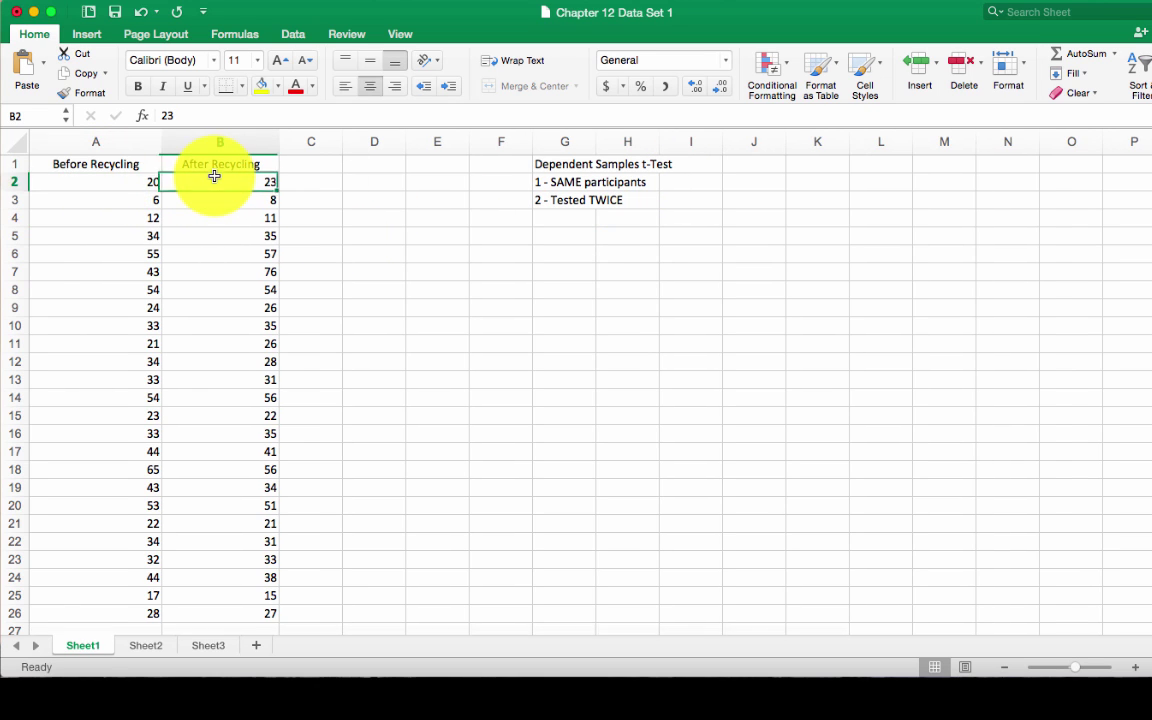
{"action": "left_click", "coordinate": [226, 167]}
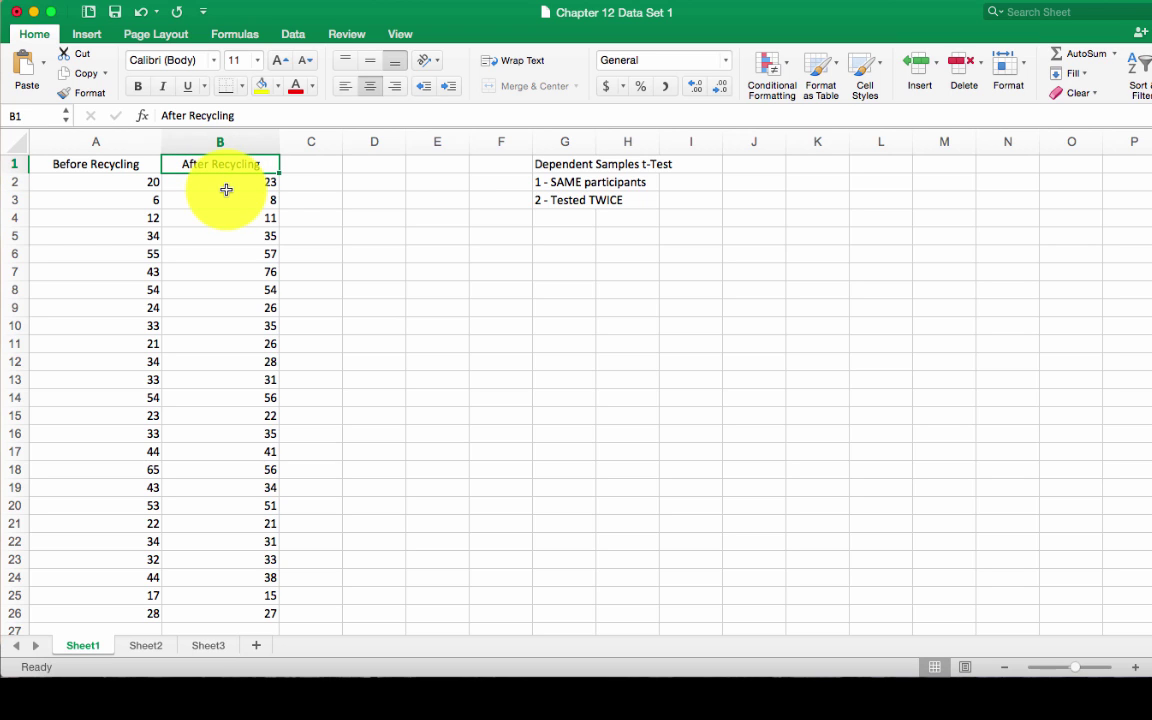
{"action": "left_click", "coordinate": [105, 180]}
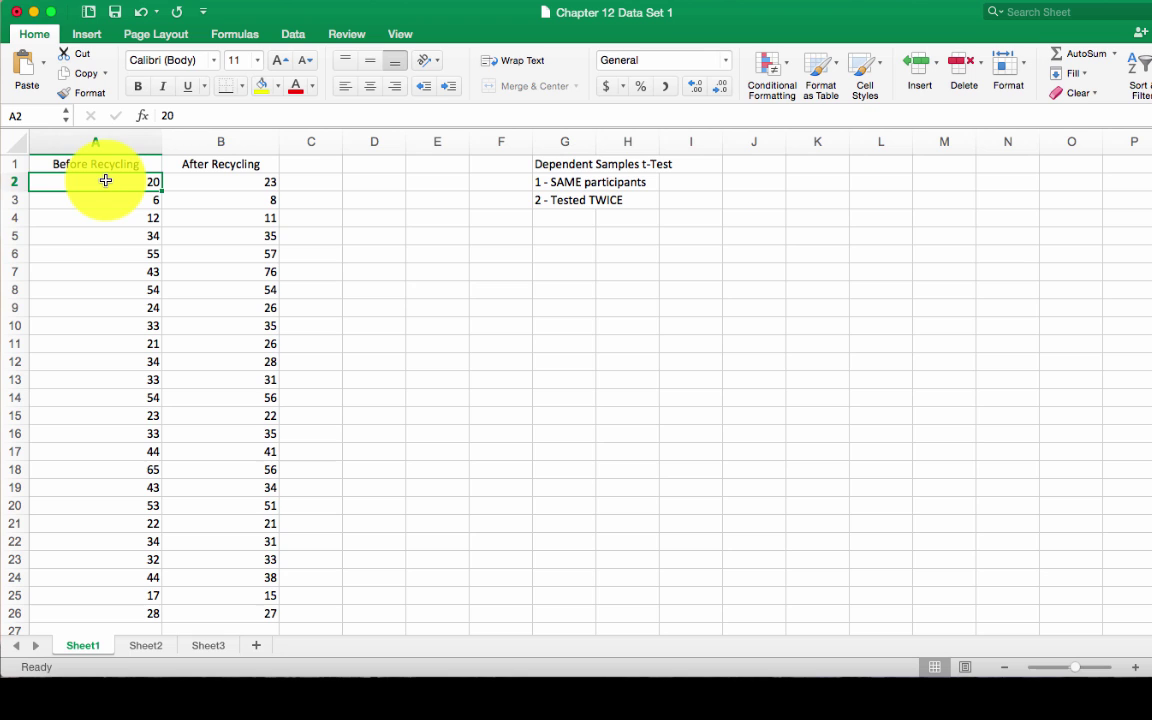
Point out the paired Before and After Recycling scores in row 2, then select empty cell D1
{"action": "left_click", "coordinate": [105, 170]}
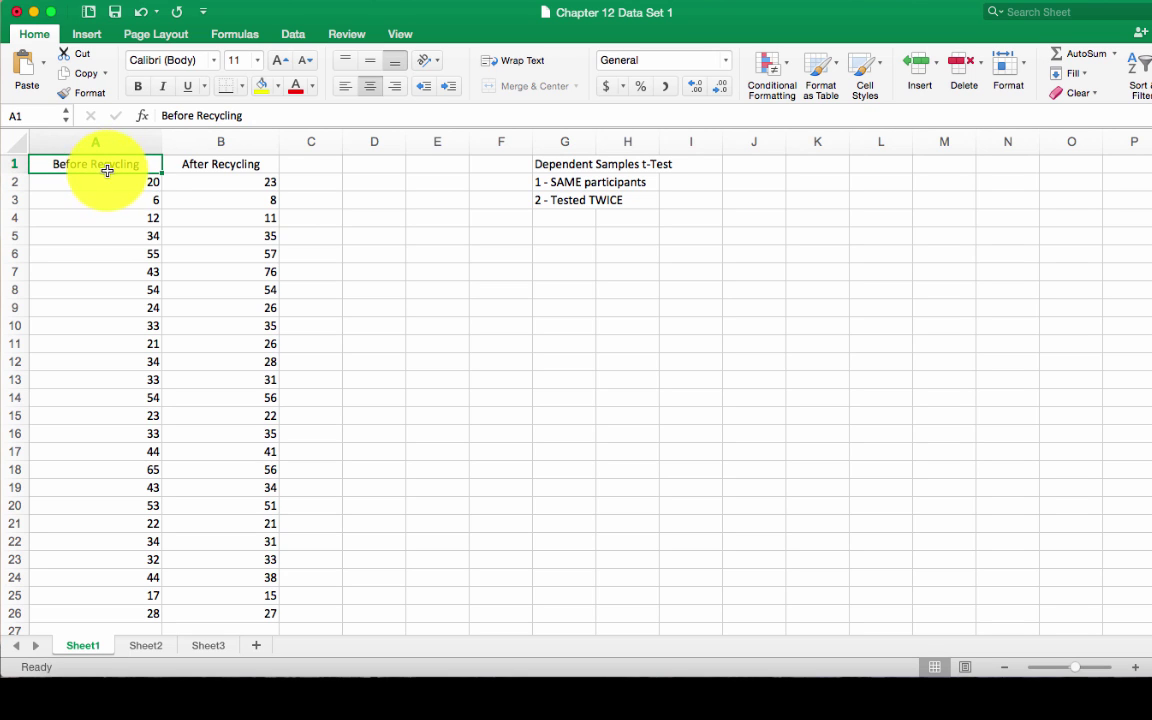
{"action": "left_click", "coordinate": [228, 163]}
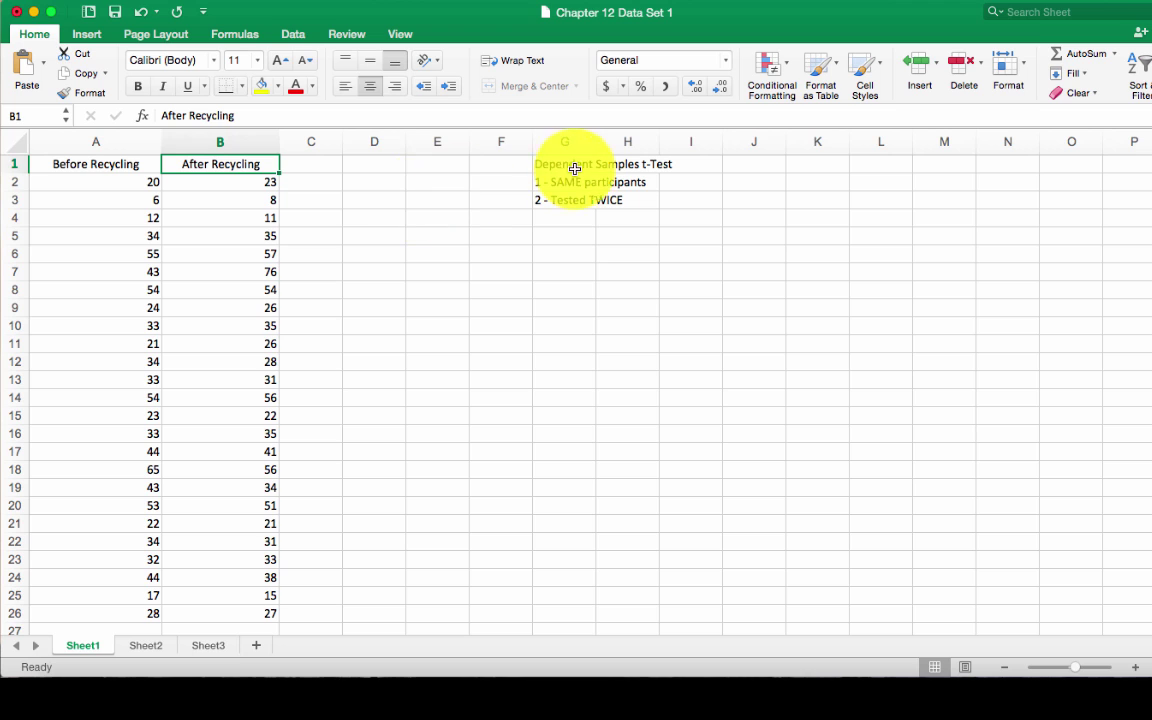
{"action": "left_click", "coordinate": [70, 181]}
{"action": "key", "text": "shift+Right"}
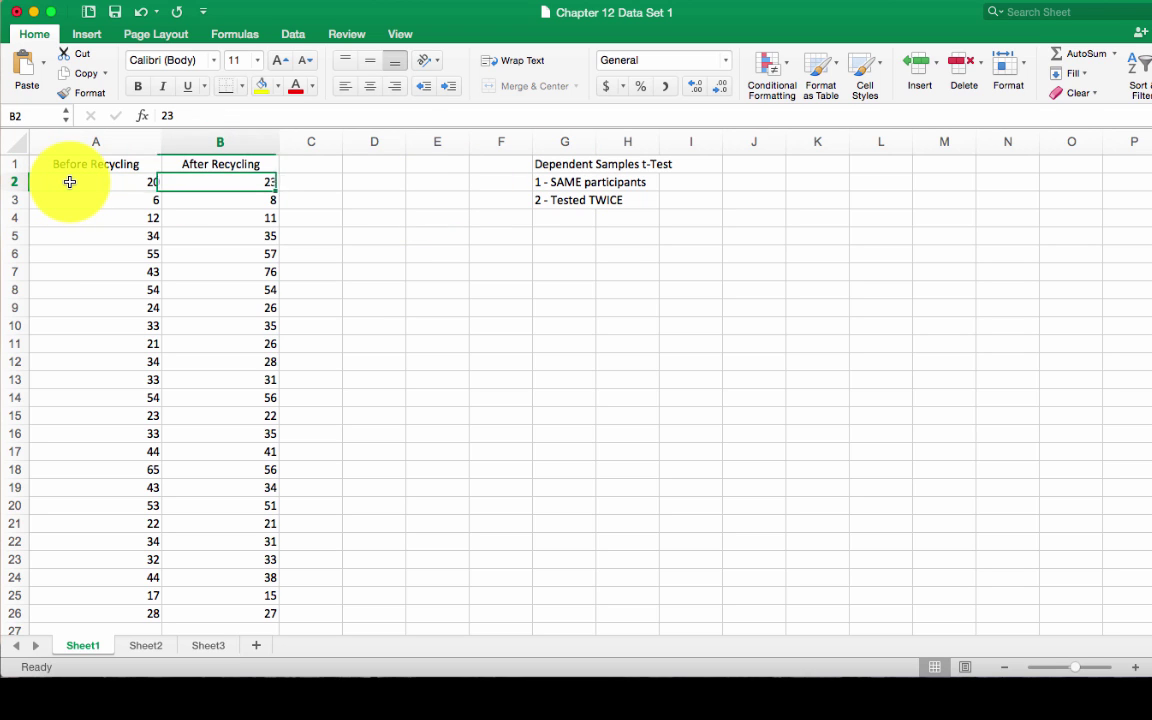
{"action": "key", "text": "shift+Left"}
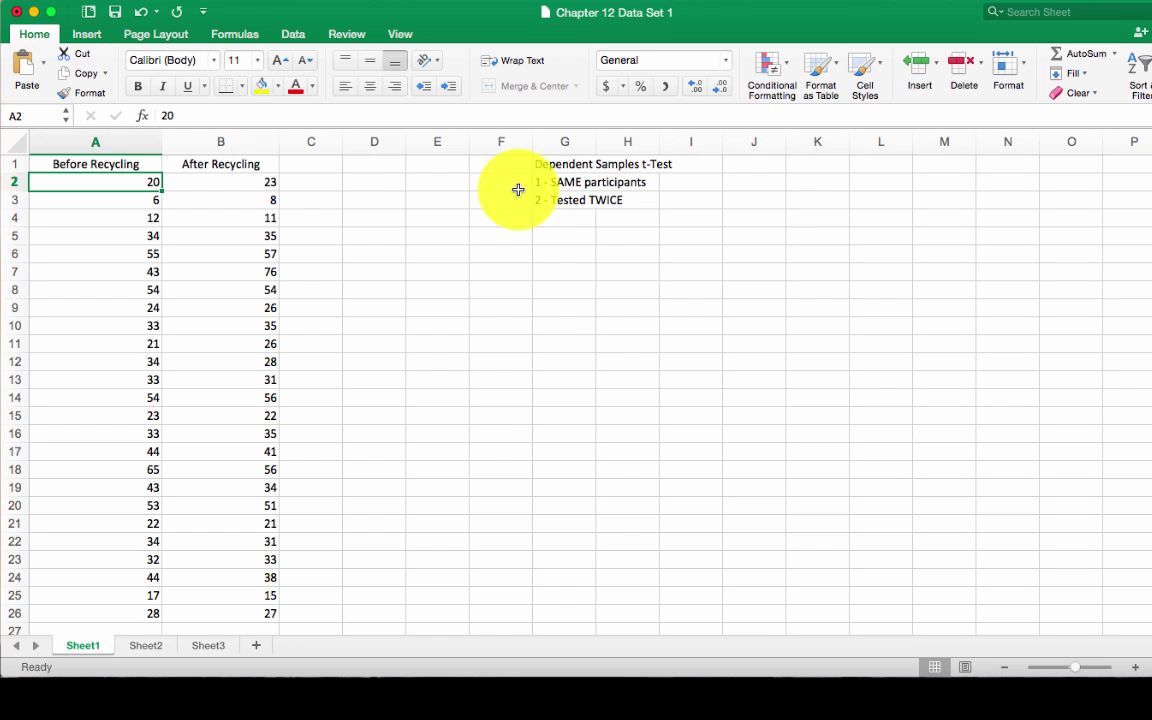
{"action": "left_click", "coordinate": [397, 163]}
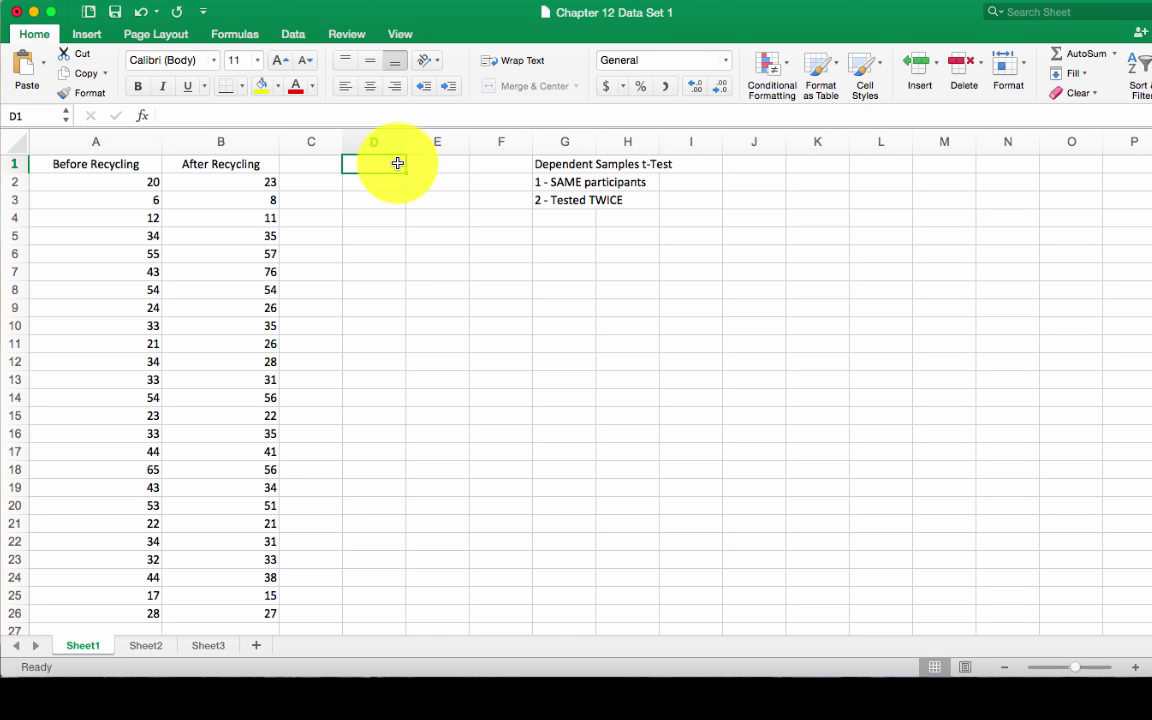
Open Data Analysis from the Data tab and select 't-Test: Paired Two Sample for Means'
{"action": "left_click", "coordinate": [296, 36]}
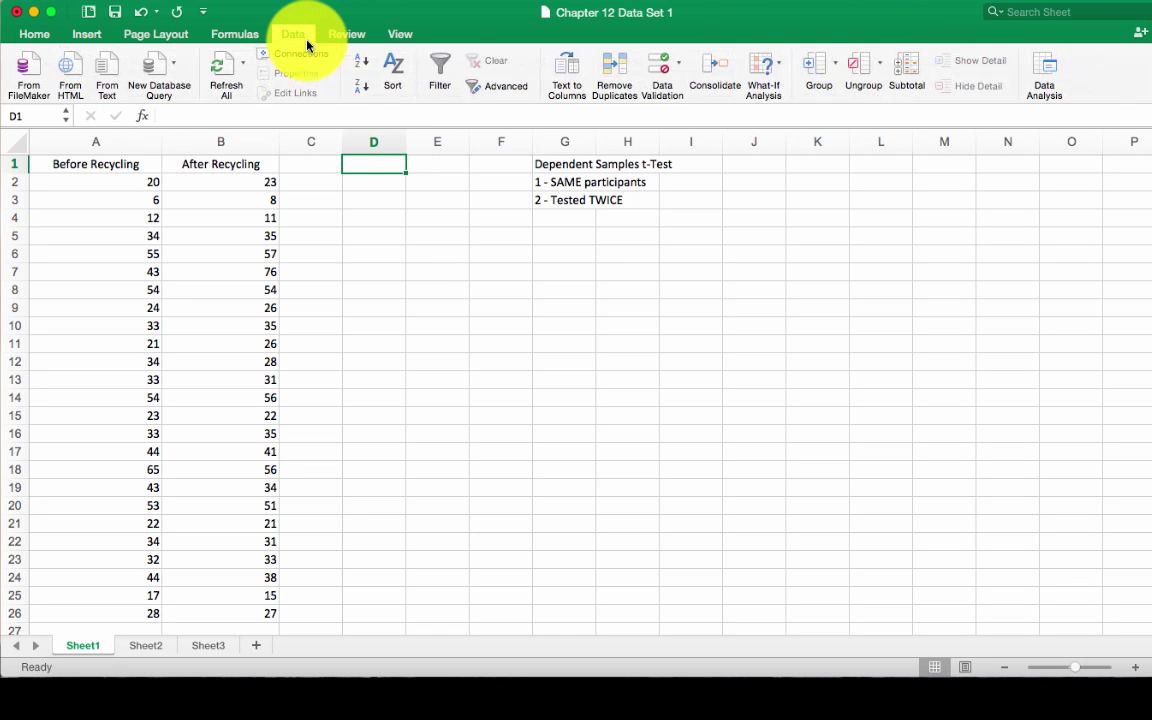
{"action": "left_click", "coordinate": [1045, 76]}
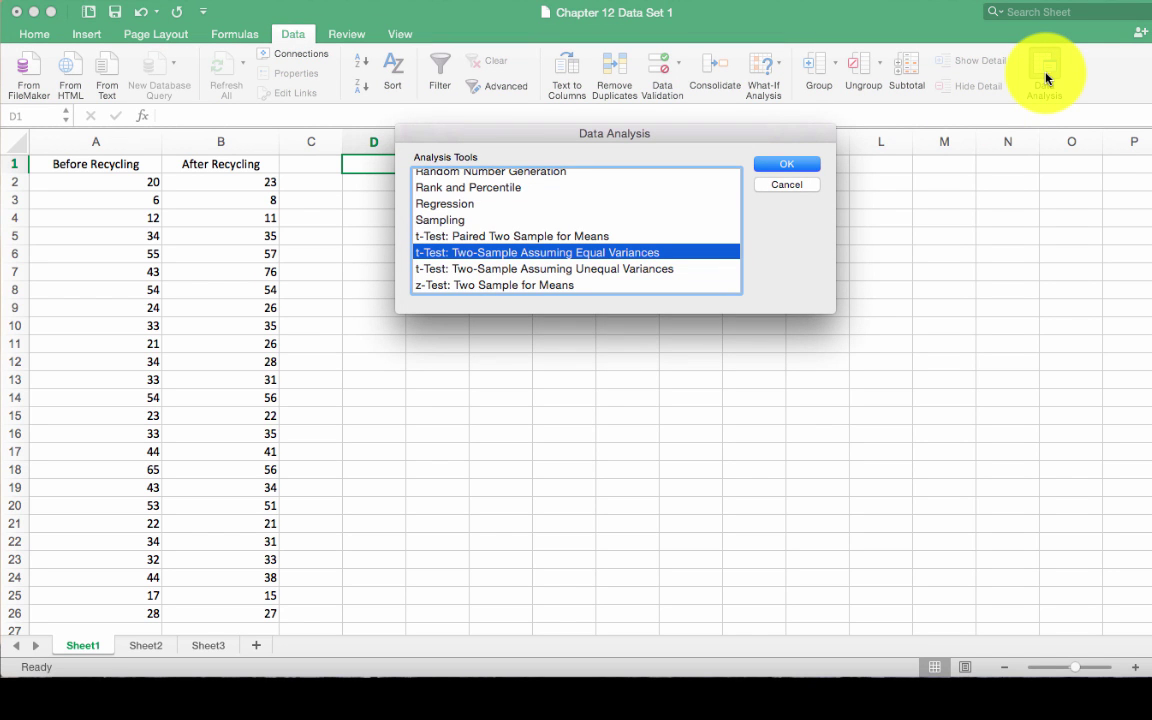
{"action": "left_click", "coordinate": [620, 238]}
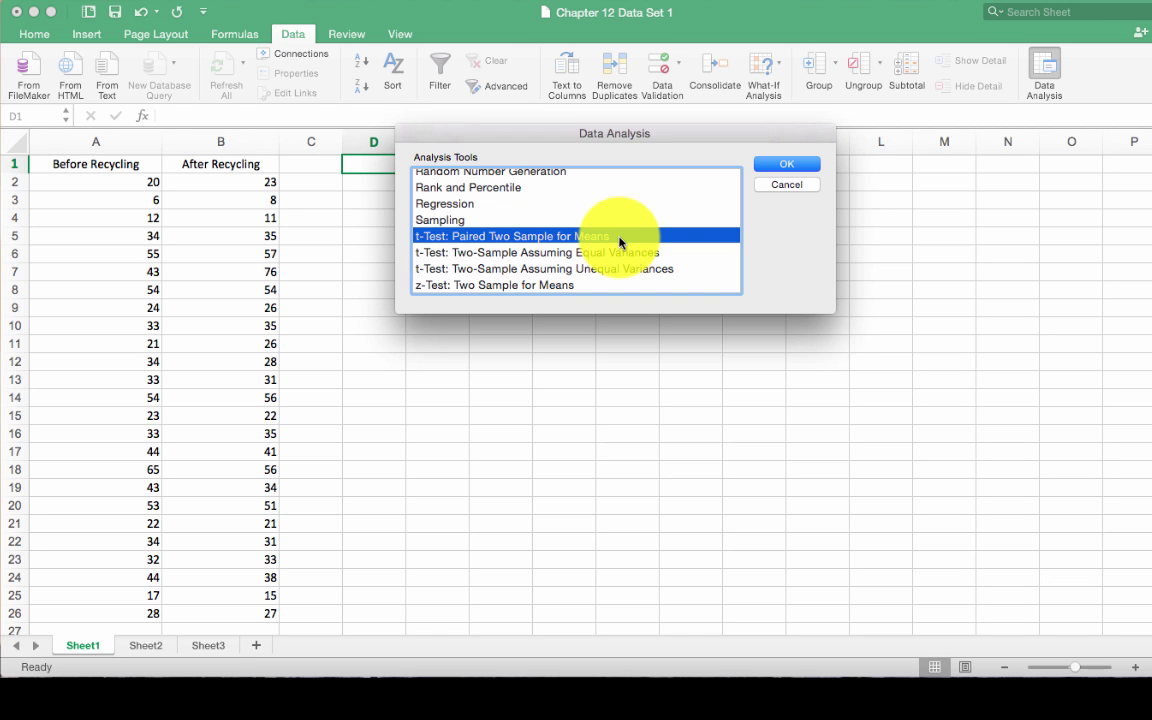
Set Variable 1 to $A$1:$A$26 and Variable 2 to $B$1:$B$26 in the paired t-test dialog
{"action": "left_click", "coordinate": [767, 170]}
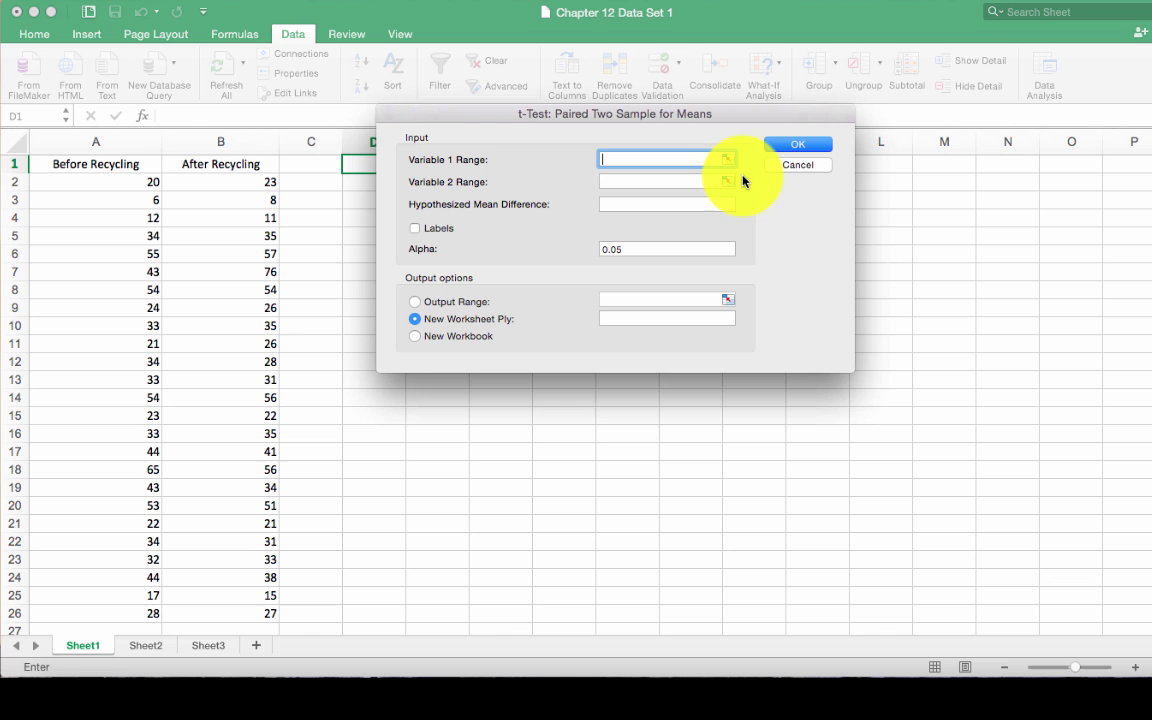
{"action": "left_click", "coordinate": [727, 158]}
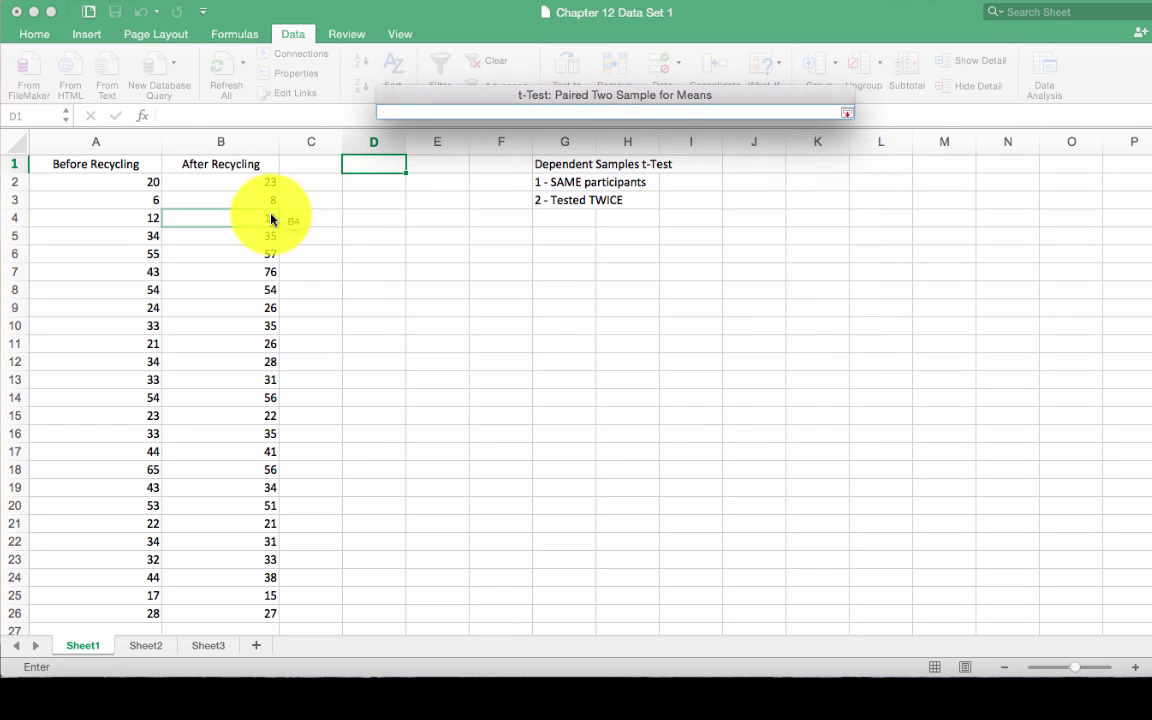
{"action": "left_click_drag", "start_coordinate": [60, 162], "coordinate": [98, 620]}
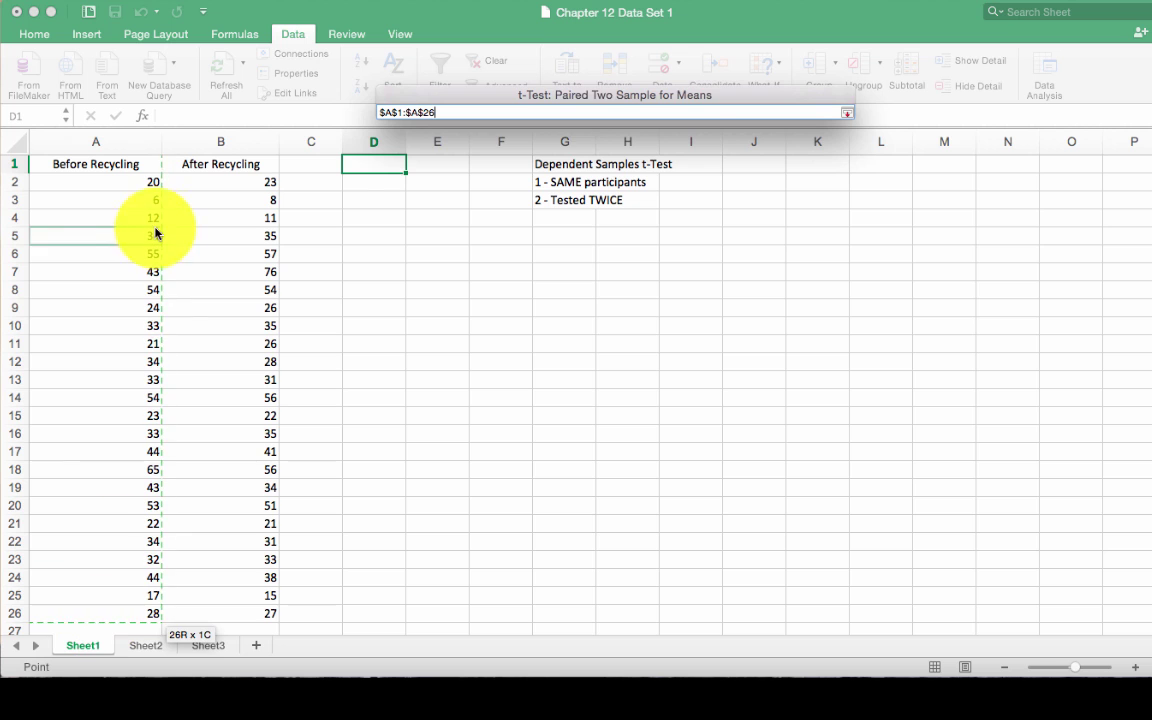
{"action": "key", "text": "Return"}
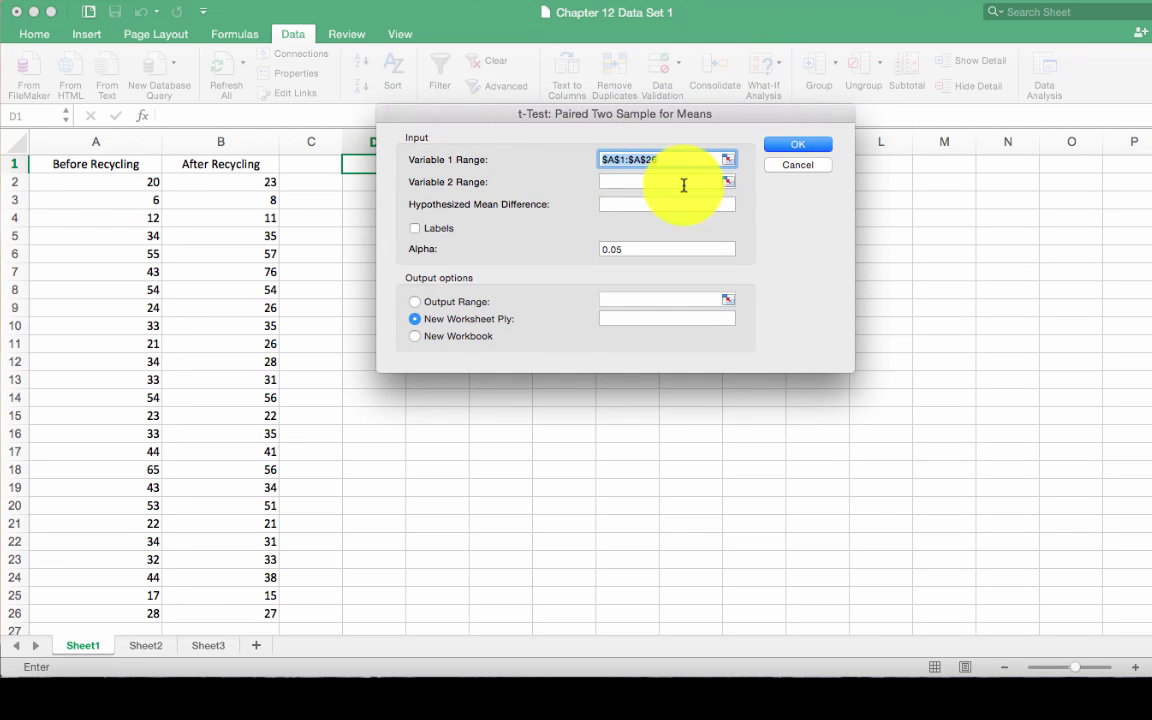
{"action": "left_click", "coordinate": [730, 183]}
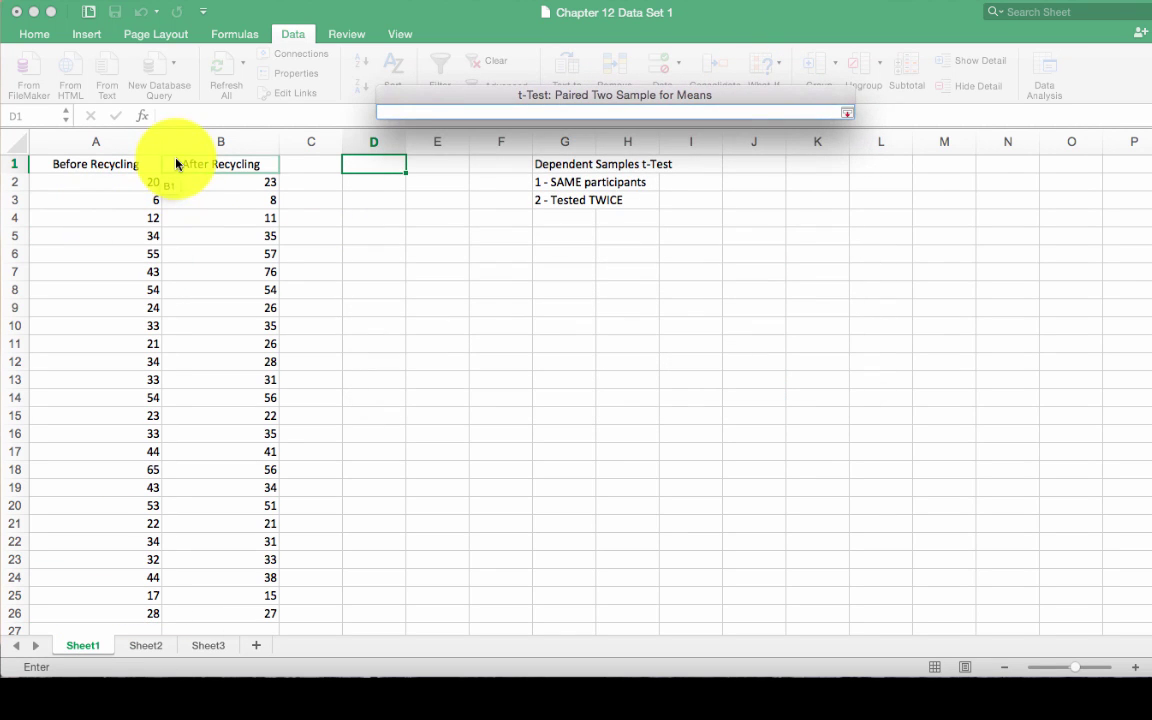
{"action": "left_click_drag", "start_coordinate": [190, 165], "coordinate": [213, 612]}
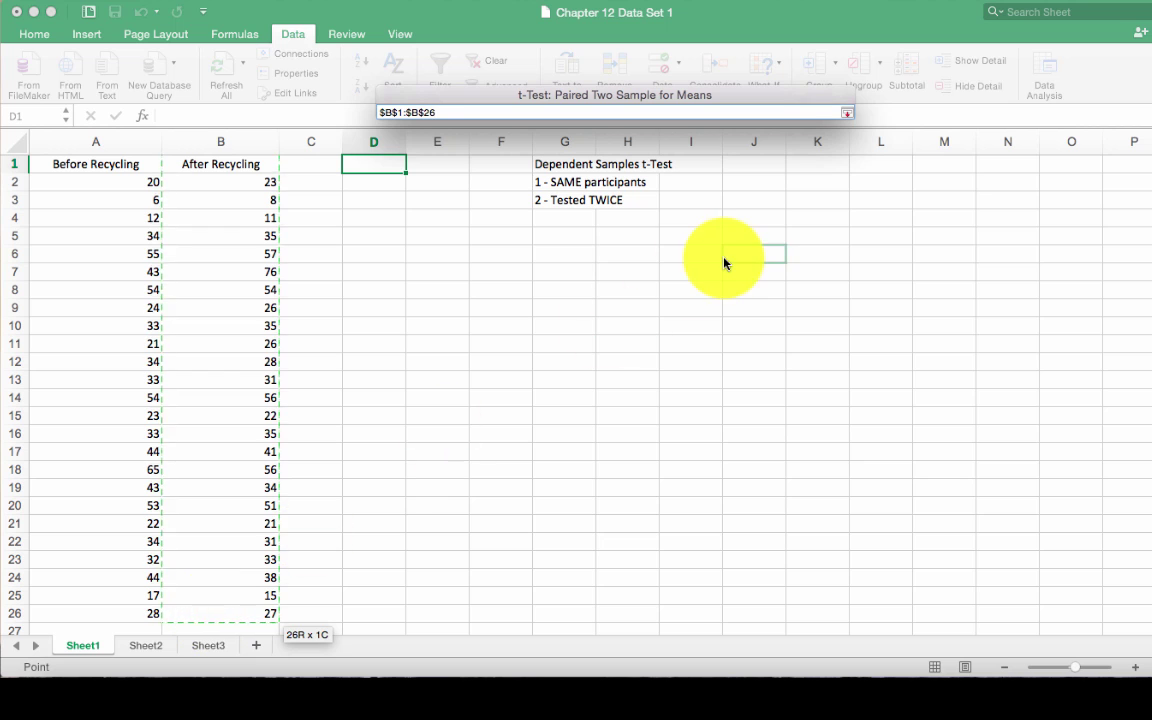
{"action": "key", "text": "Return"}
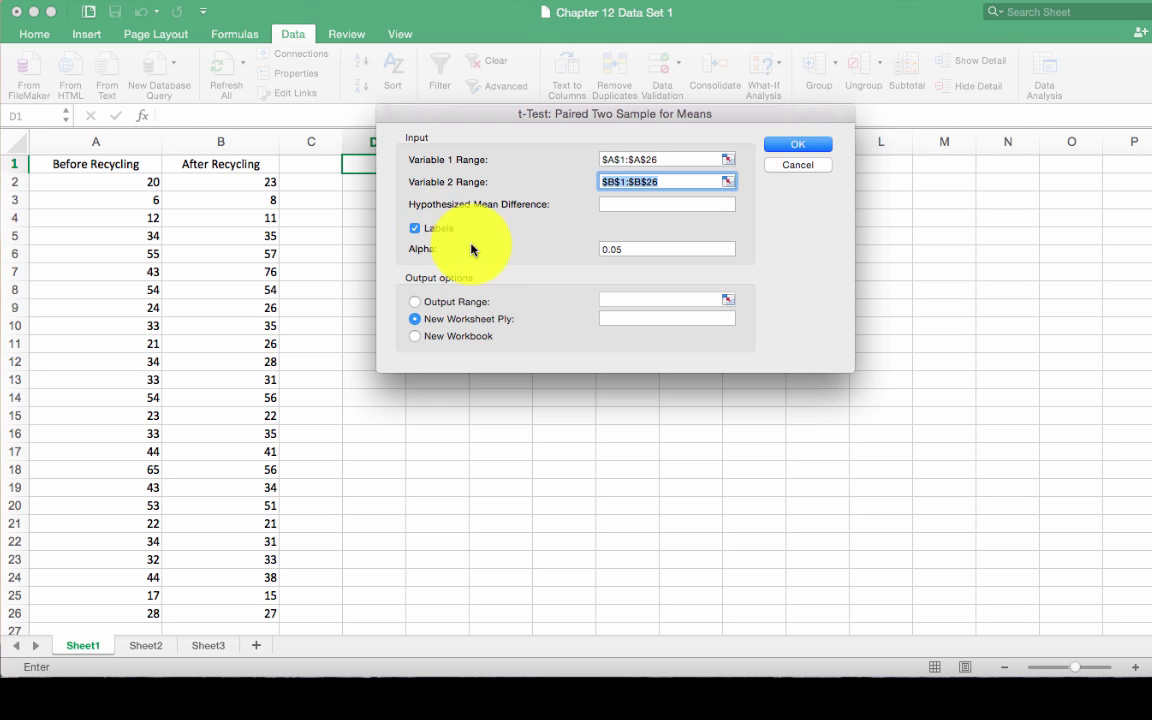
Set the t-test output range to cell $D$1
{"action": "key", "text": "Escape"}
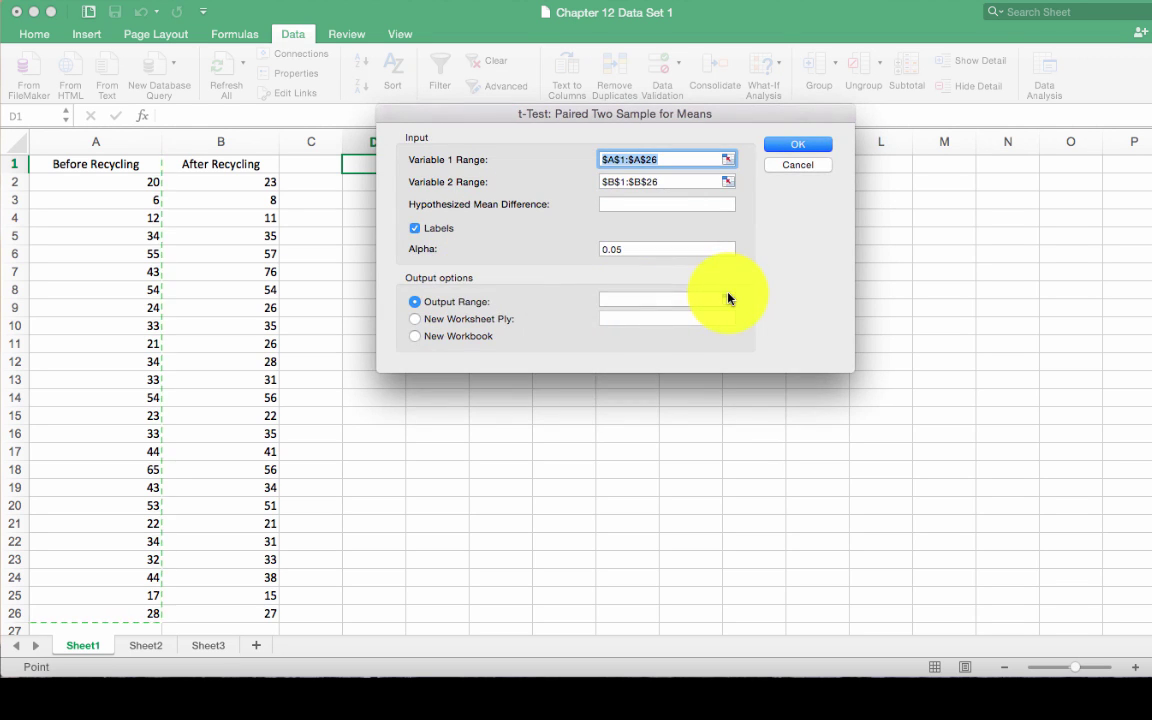
{"action": "left_click", "coordinate": [728, 298]}
{"action": "left_click", "coordinate": [360, 165]}
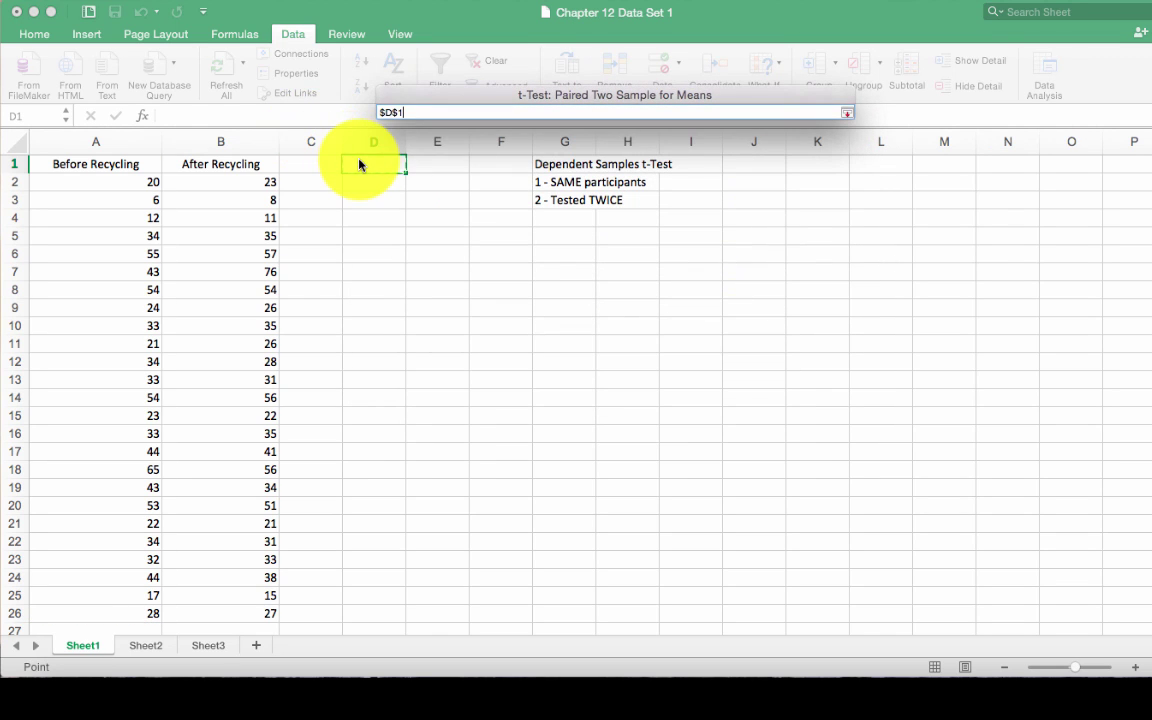
{"action": "key", "text": "Return"}
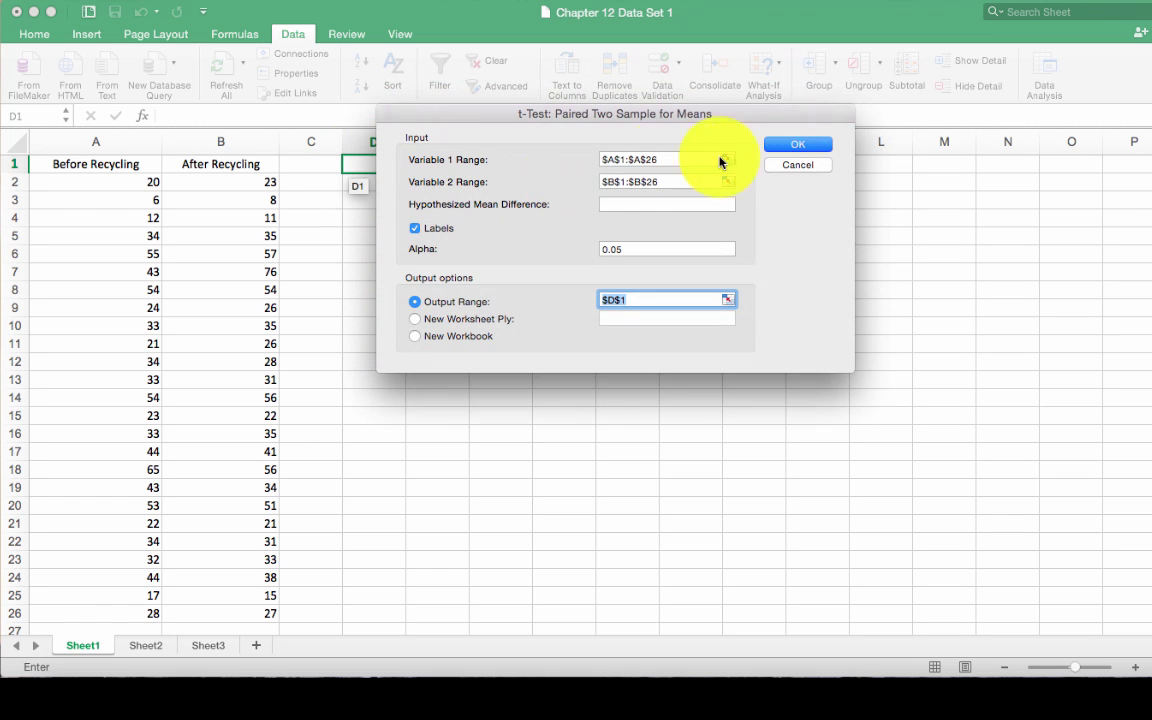
Run the t-test and AutoFit columns D, E and F so all results are readable
{"action": "left_click", "coordinate": [815, 150]}
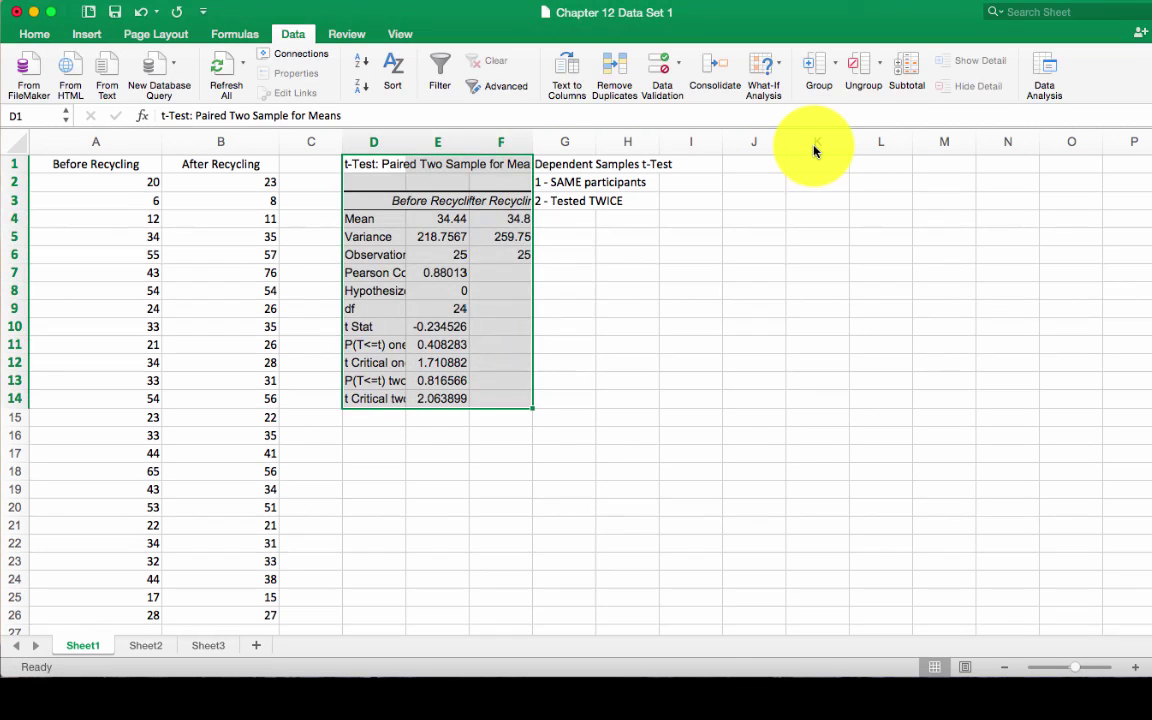
{"action": "double_click", "coordinate": [405, 142]}
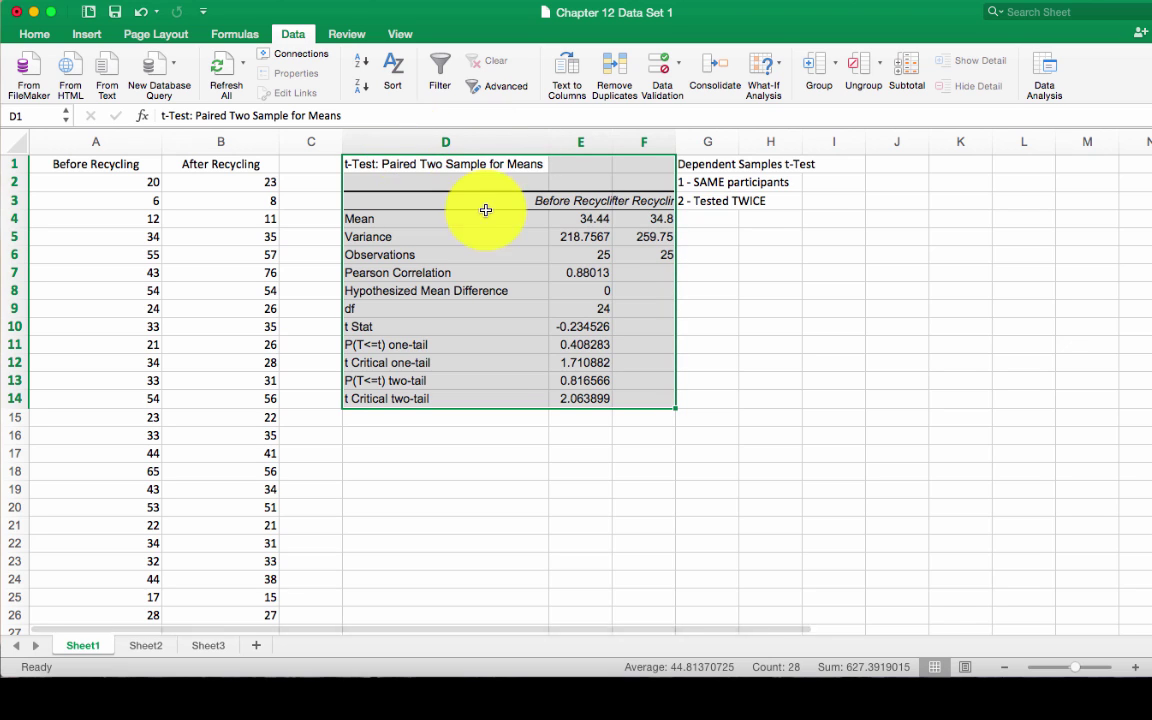
{"action": "double_click", "coordinate": [611, 142]}
{"action": "double_click", "coordinate": [712, 142]}
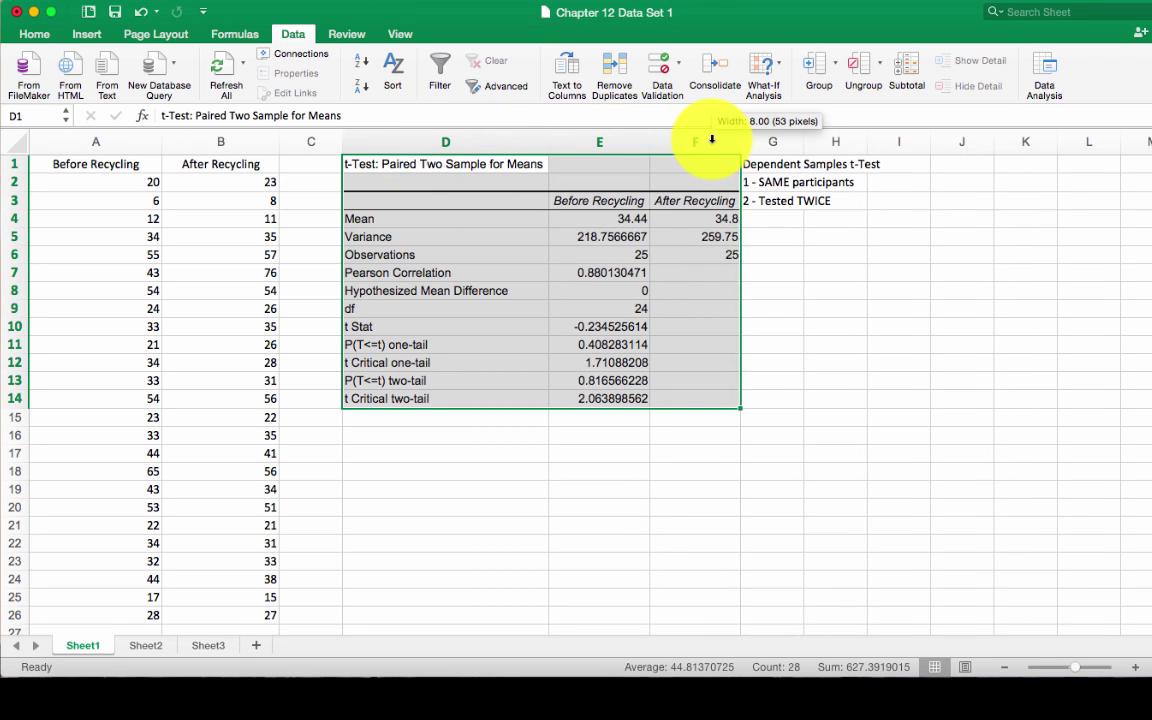
{"action": "left_click", "coordinate": [515, 218]}
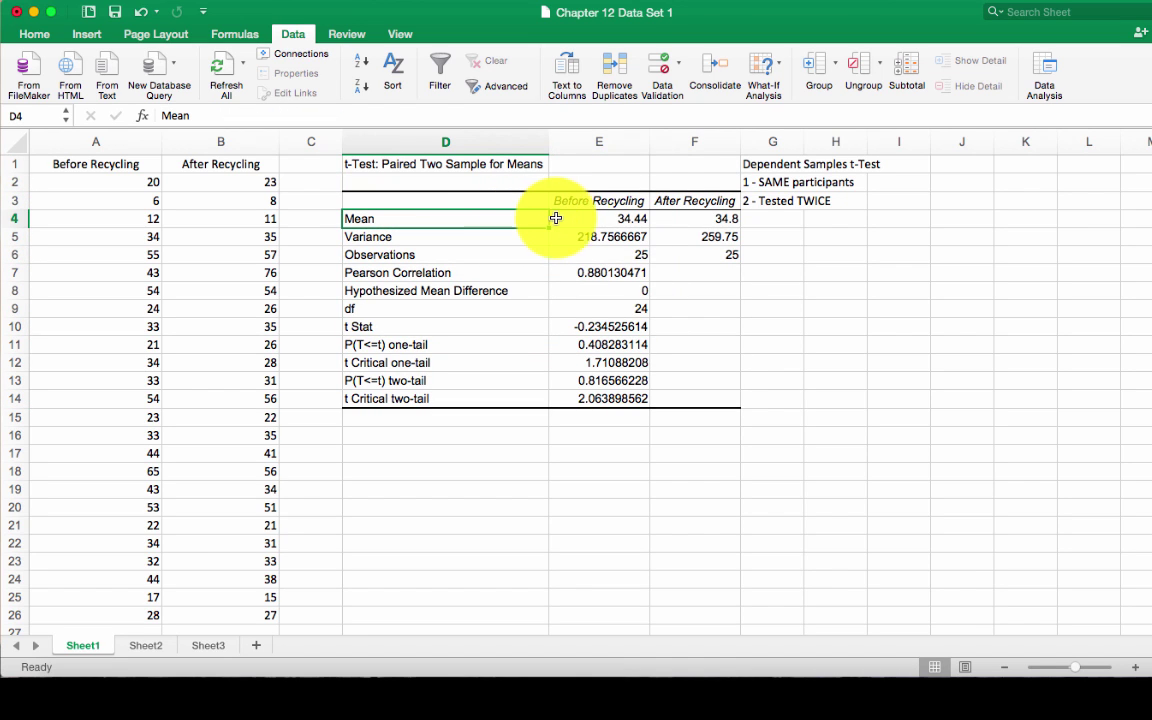
Fill the variable headings and means in E3:F4 with yellow
{"action": "left_click", "coordinate": [607, 205]}
{"action": "left_click_drag", "start_coordinate": [607, 205], "coordinate": [671, 219]}
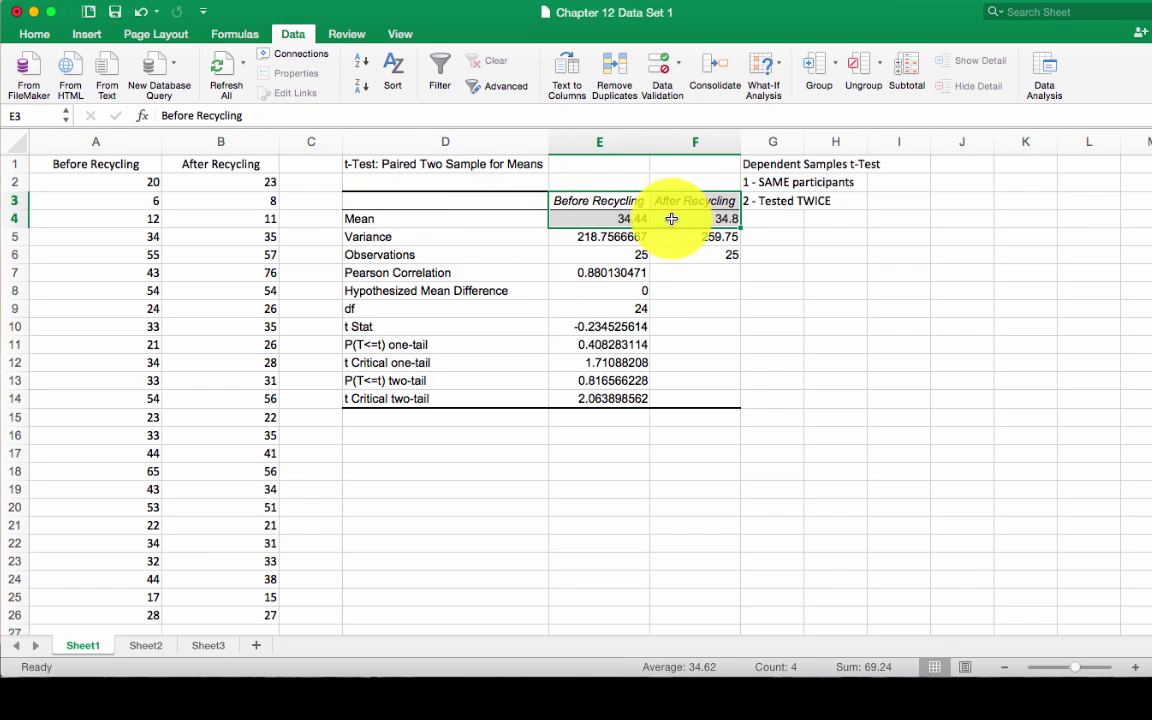
{"action": "left_click", "coordinate": [39, 32]}
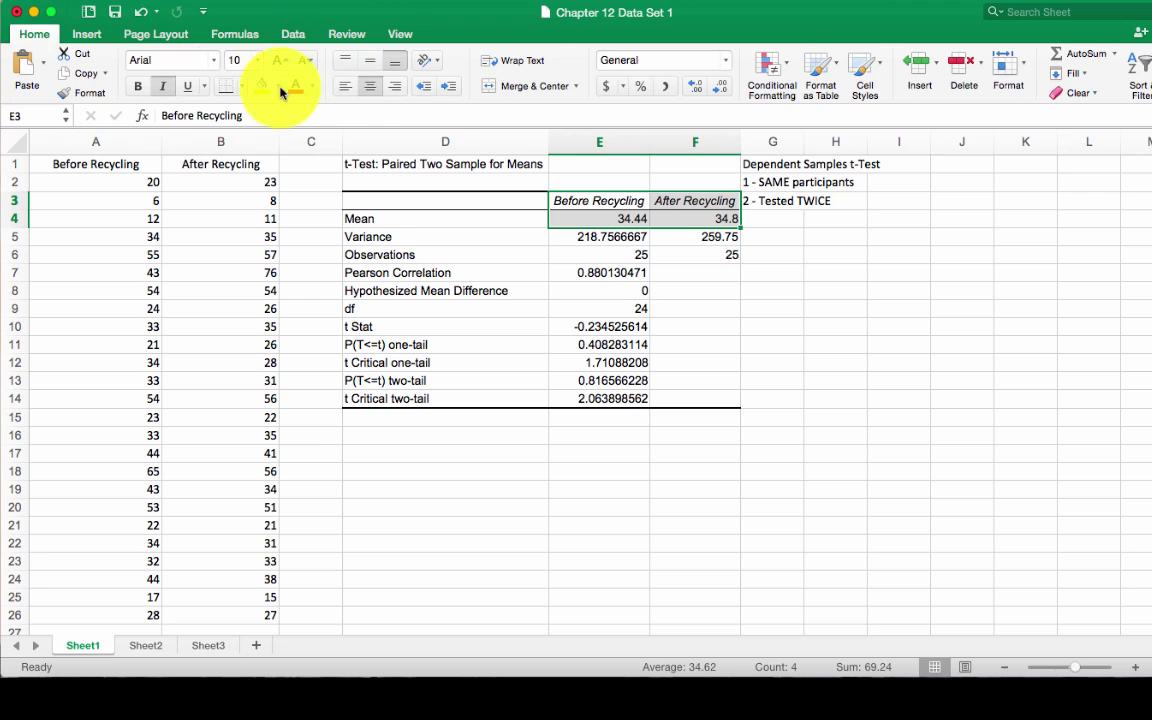
{"action": "left_click", "coordinate": [261, 86]}
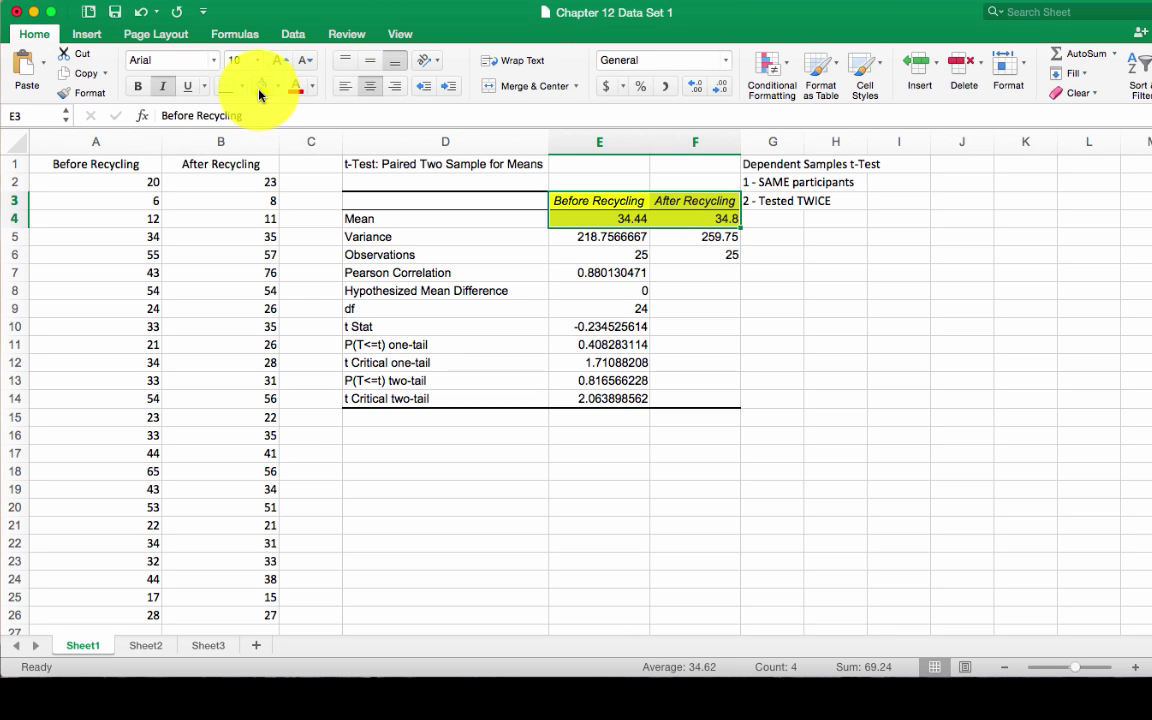
Fill the df value 24 and the t Stat value with yellow
{"action": "left_click", "coordinate": [613, 251]}
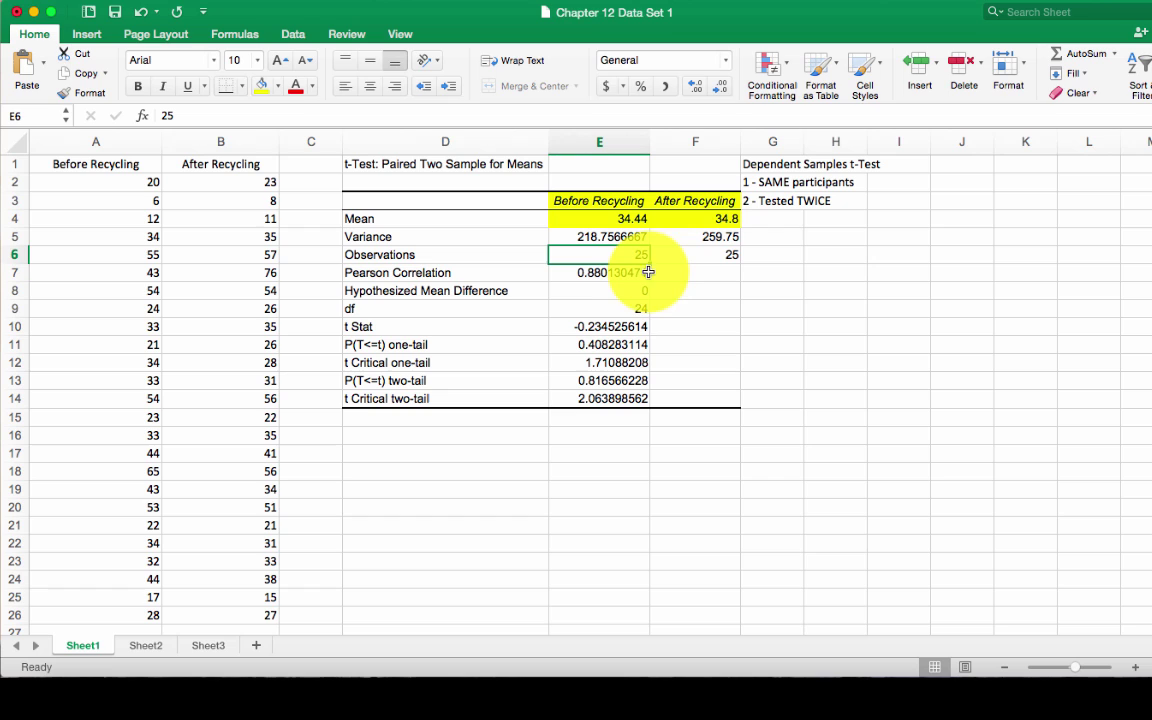
{"action": "left_click", "coordinate": [620, 273]}
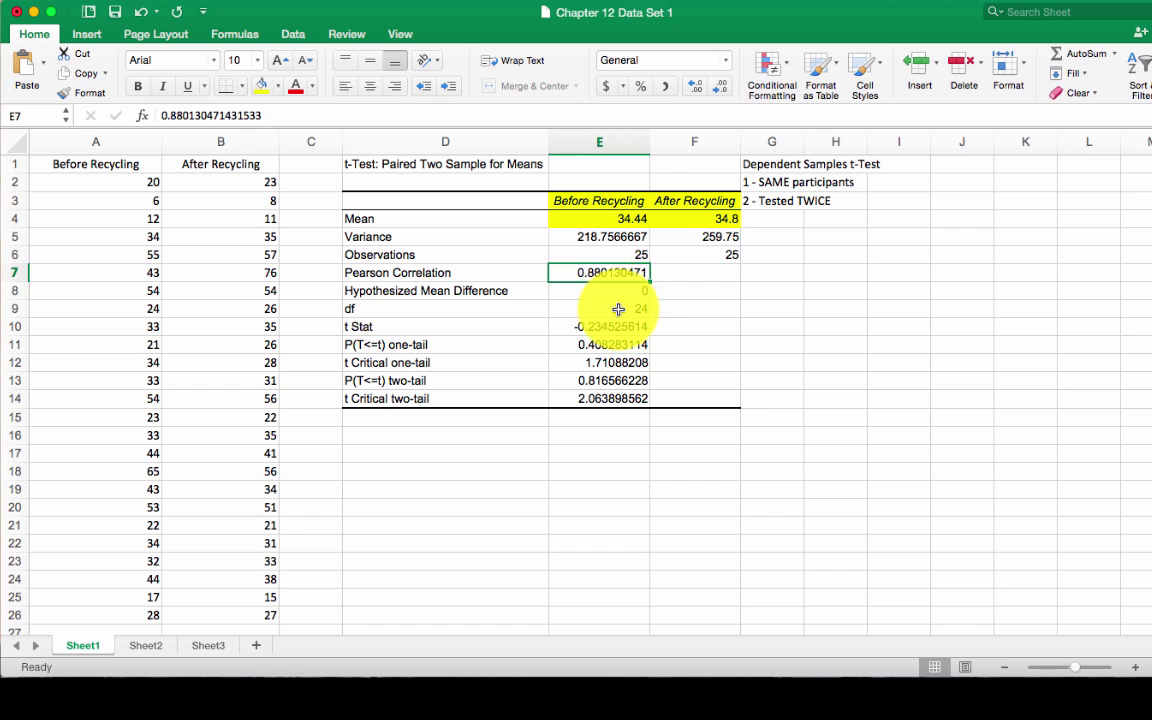
{"action": "left_click", "coordinate": [617, 309]}
{"action": "left_click", "coordinate": [264, 90]}
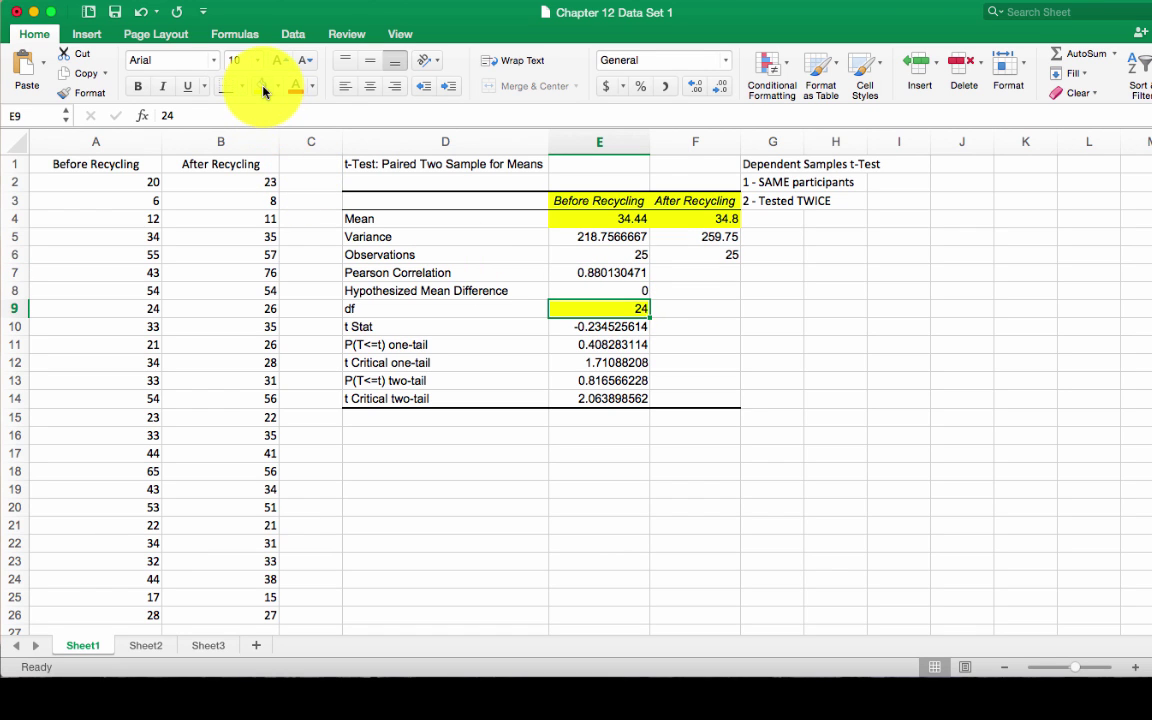
{"action": "left_click", "coordinate": [578, 325]}
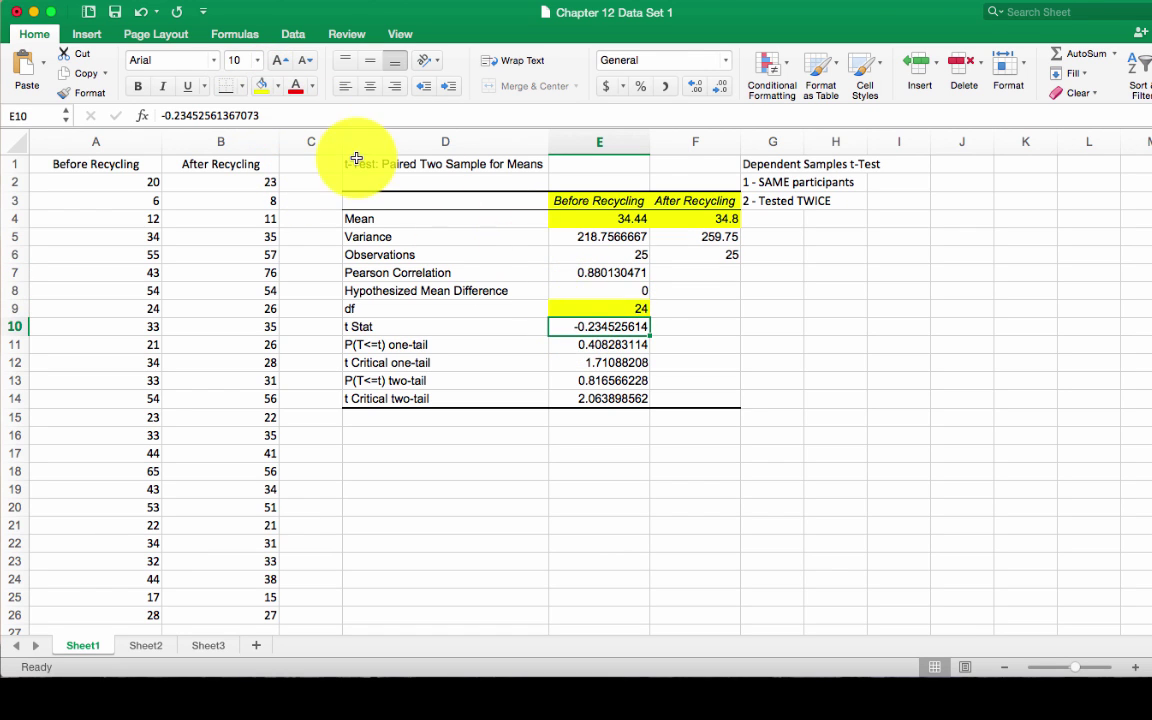
{"action": "left_click", "coordinate": [264, 90]}
Fill the two-tail p-value in E13 with yellow
{"action": "left_click", "coordinate": [427, 381]}
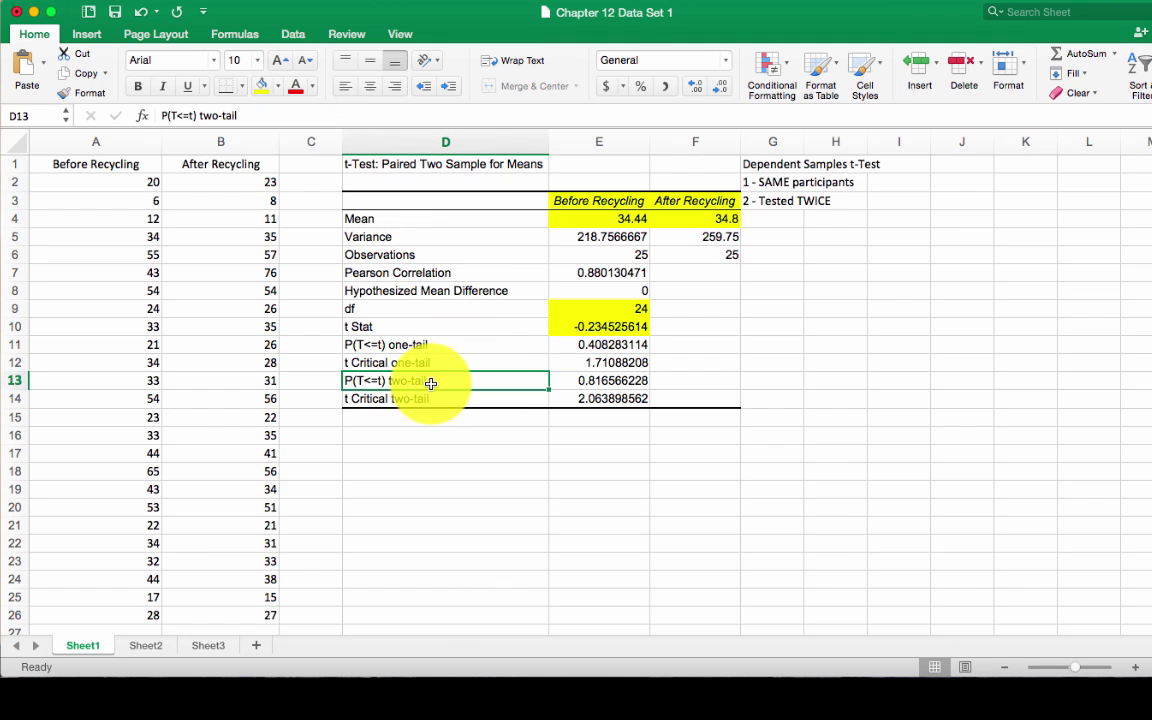
{"action": "left_click", "coordinate": [574, 382]}
{"action": "left_click", "coordinate": [264, 90]}
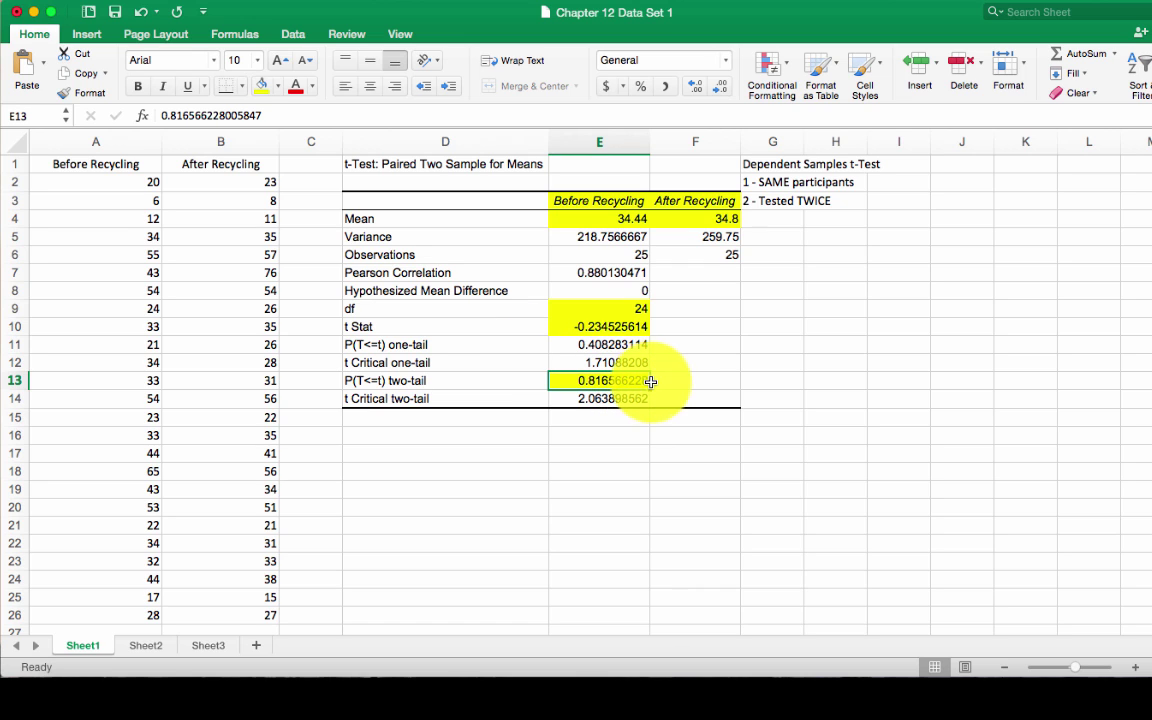
{"action": "left_click", "coordinate": [750, 382]}
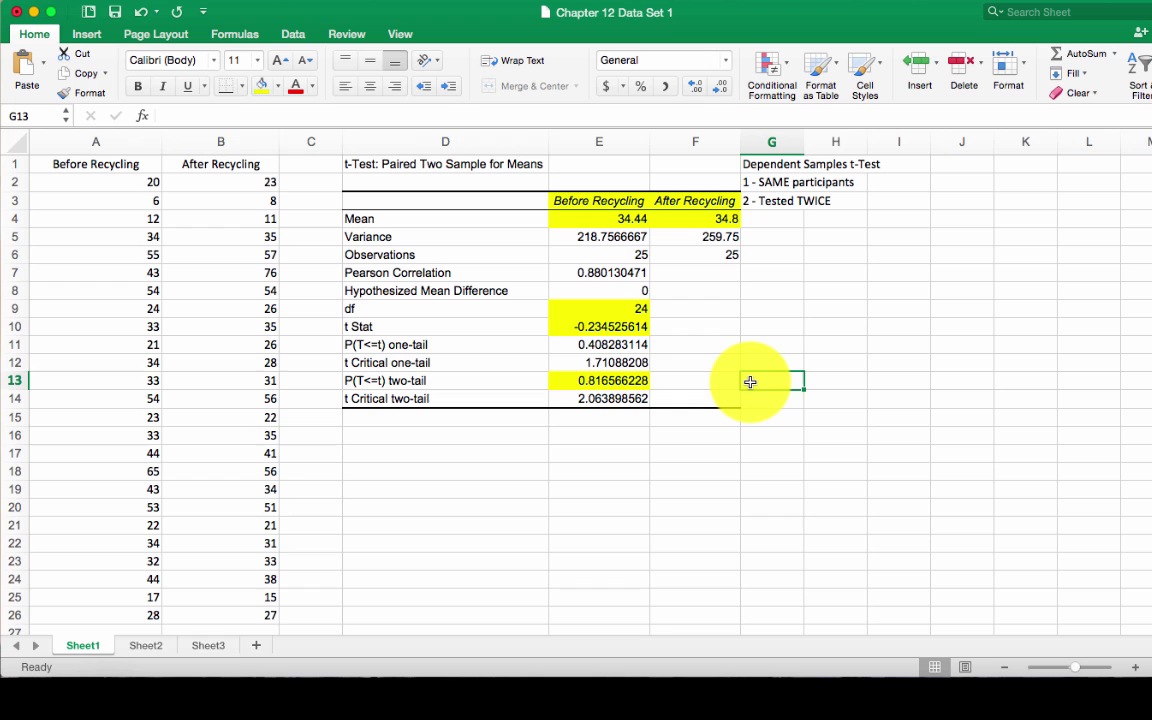
Enter 'If greater than .05, results are NOT statistically significant' in G13
{"action": "type", "text": "If g"}
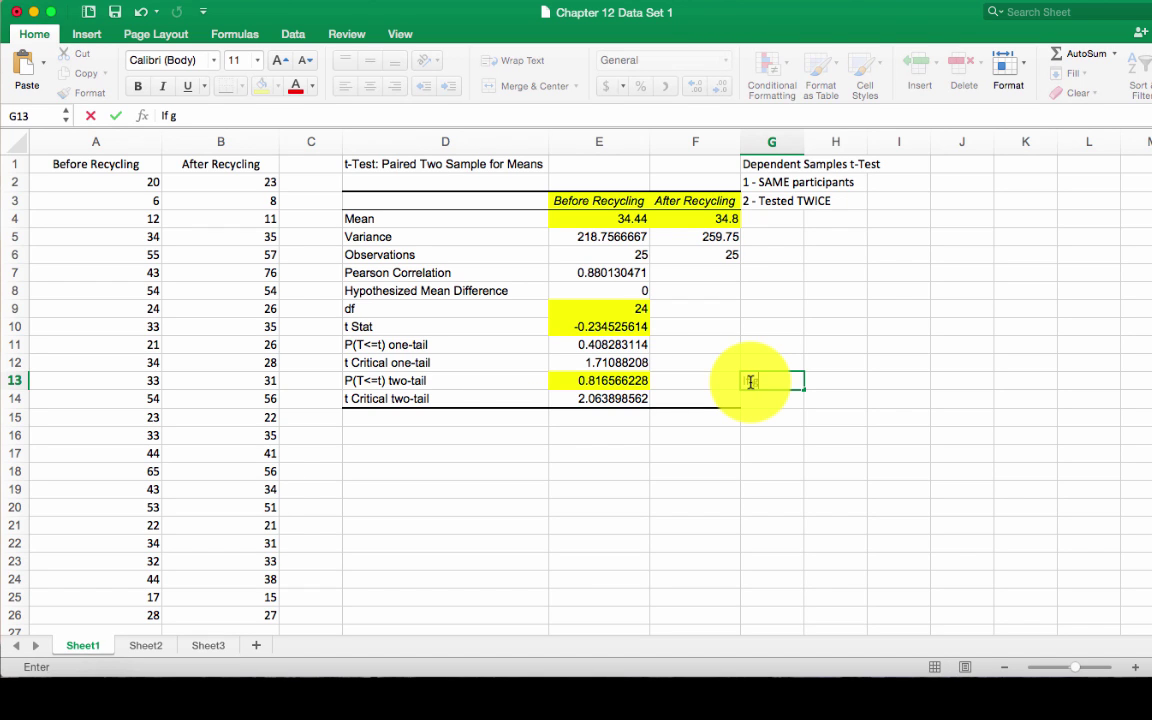
{"action": "type", "text": "reater than ."}
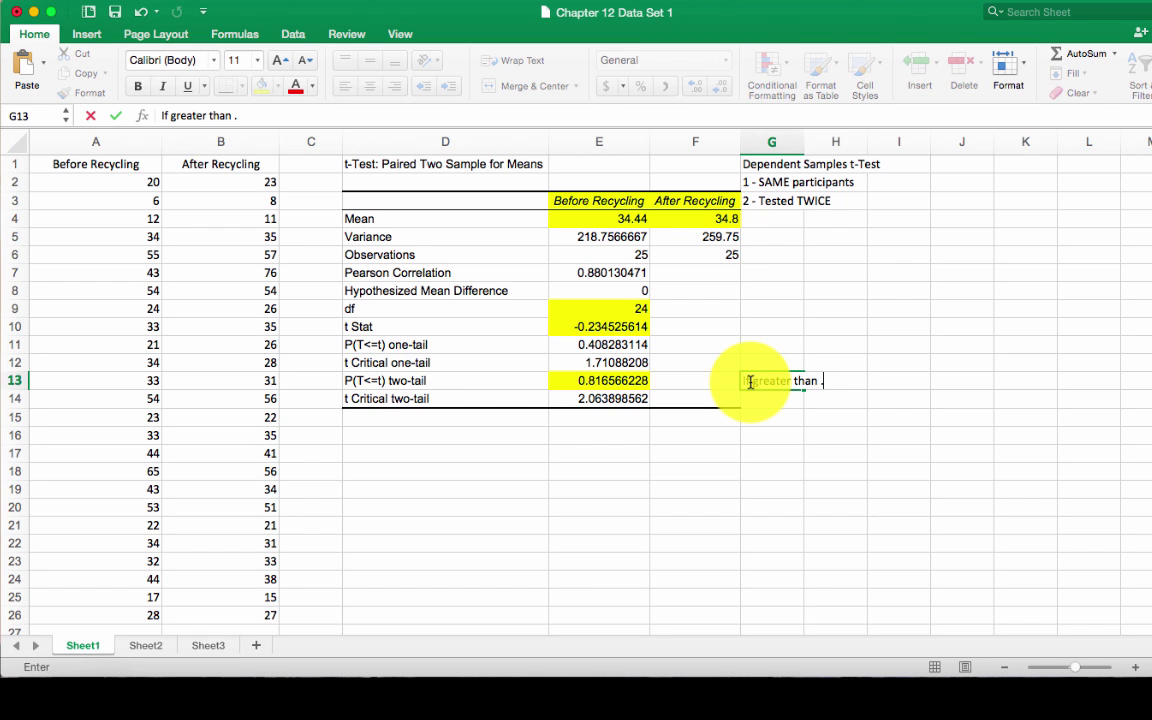
{"action": "type", "text": "05, results are NOT"}
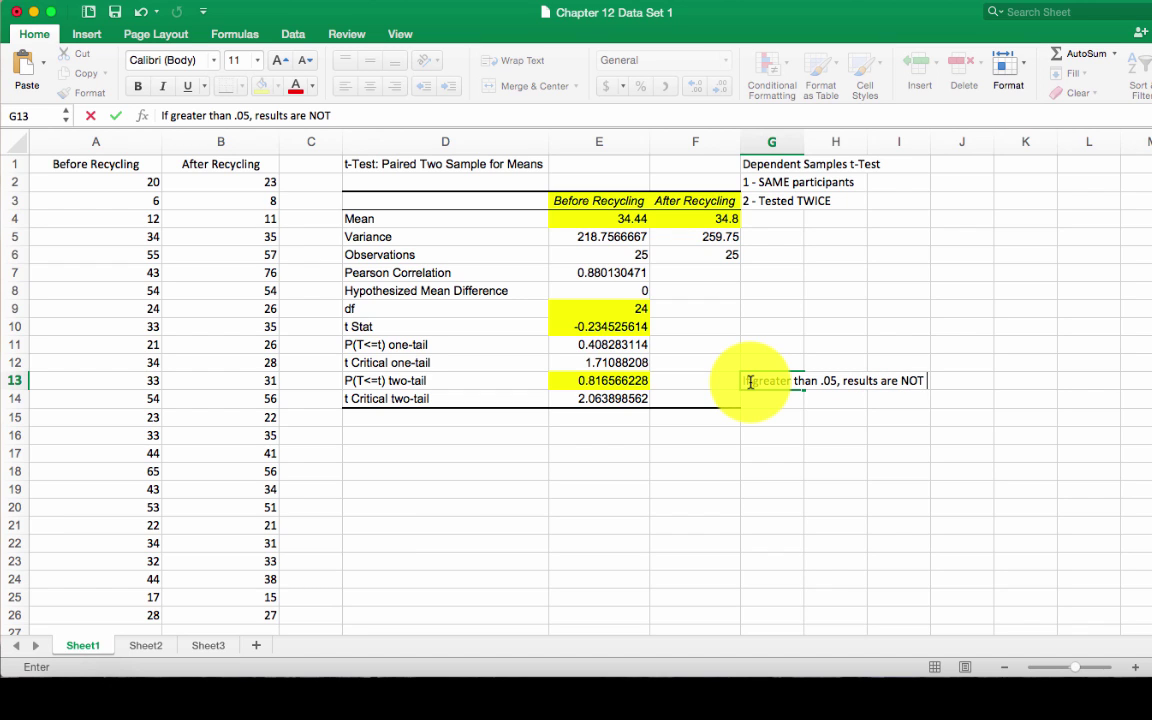
{"action": "type", "text": " statistically si"}
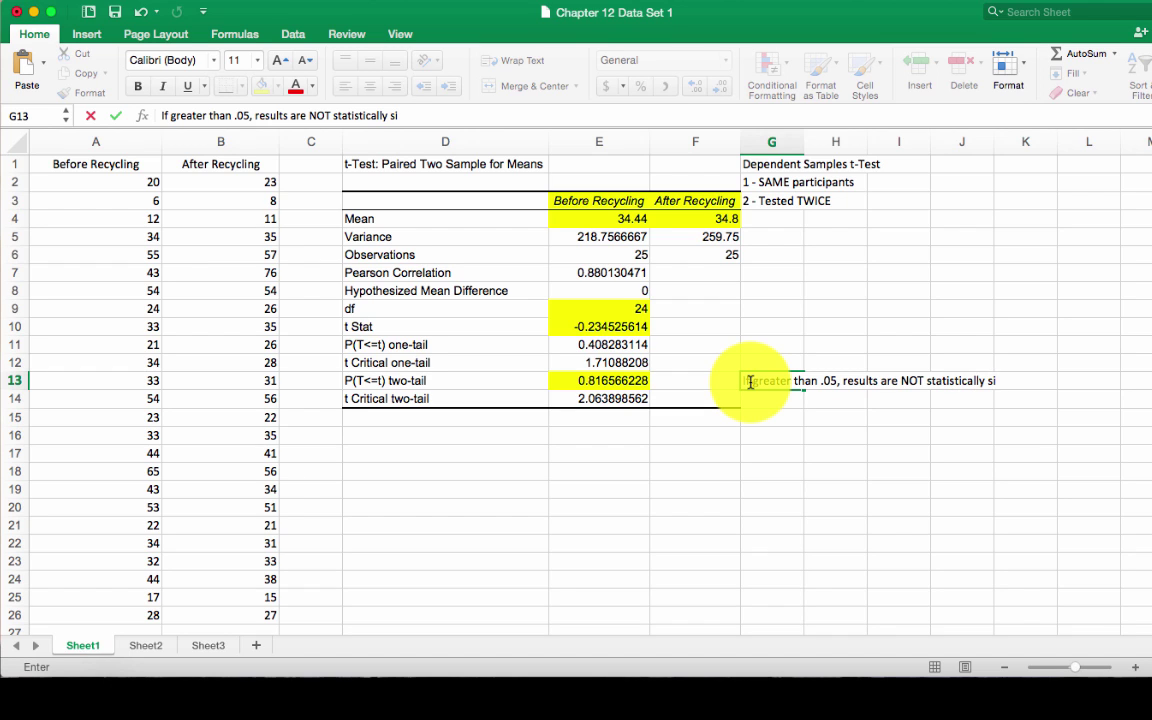
{"action": "type", "text": "gnificant"}
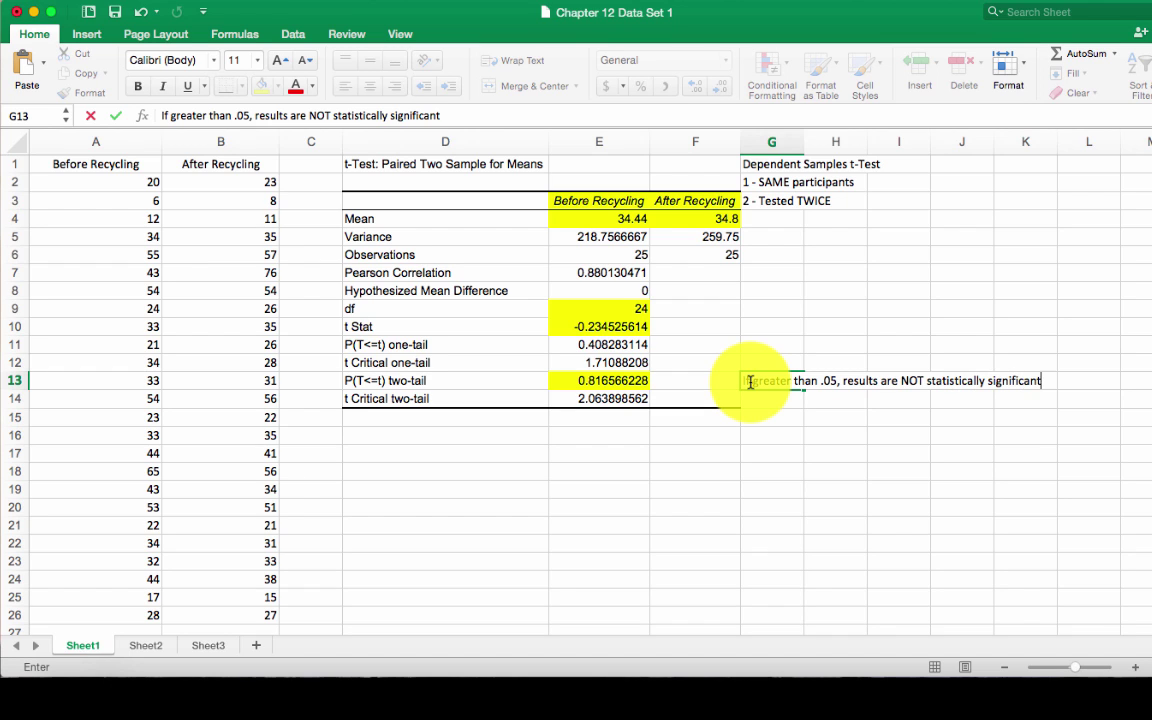
{"action": "key", "text": "Return"}
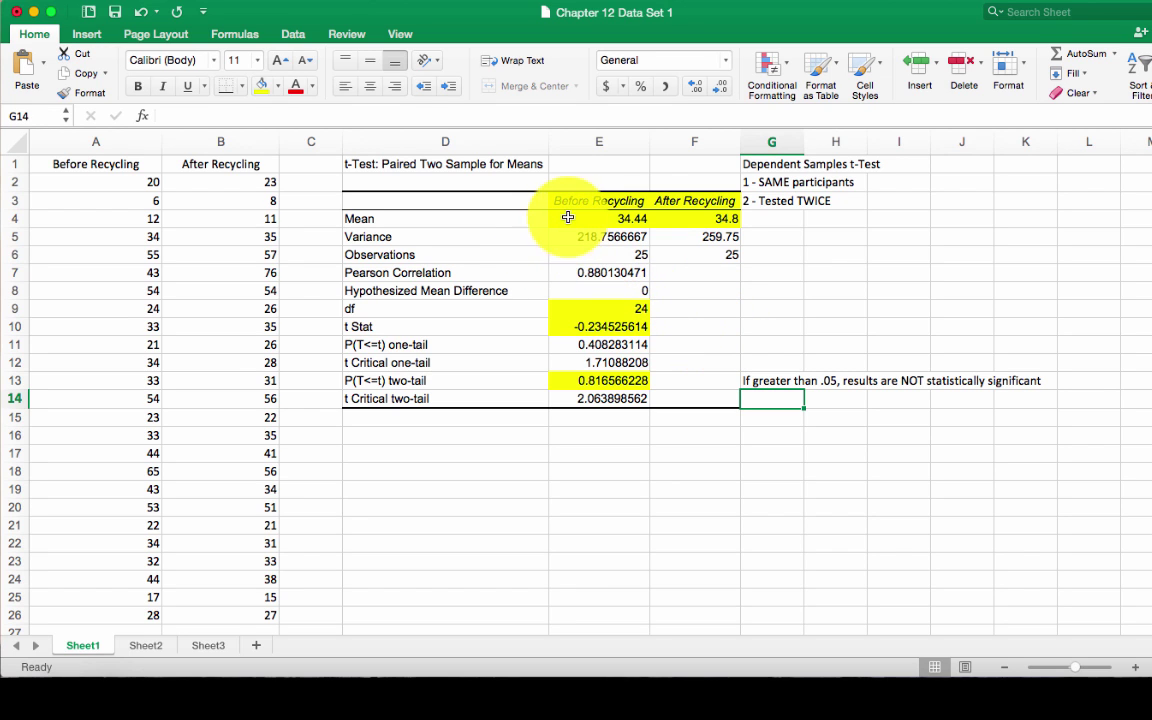
{"action": "left_click", "coordinate": [584, 309]}
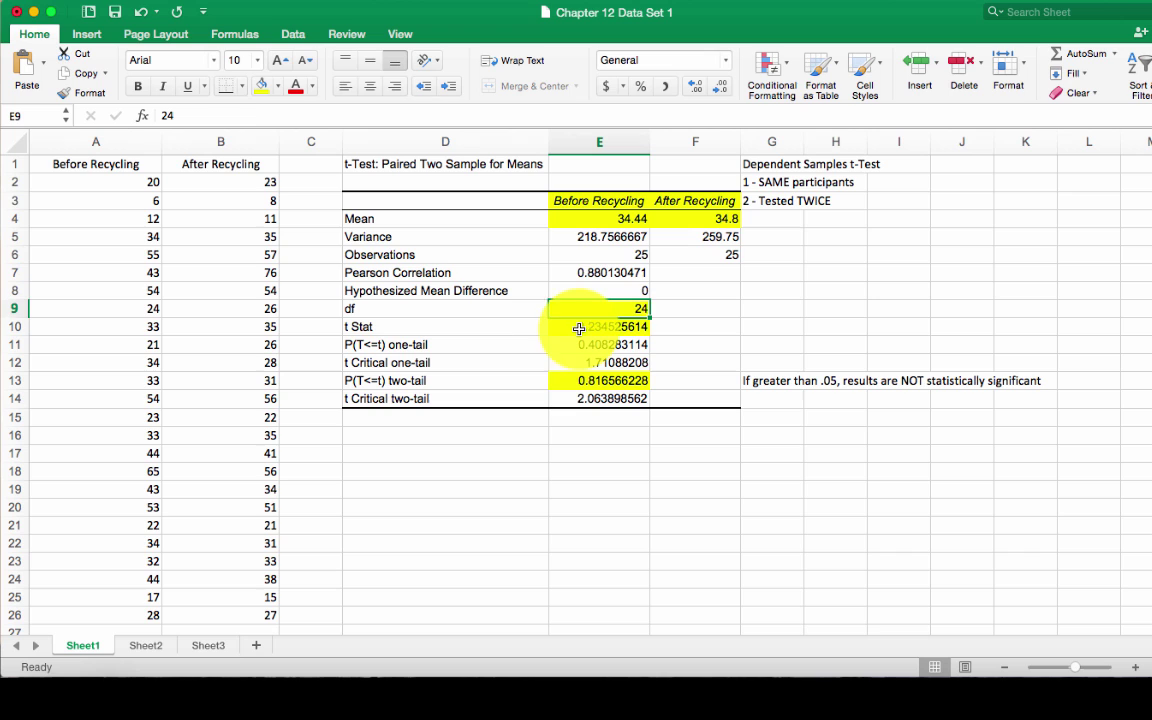
{"action": "left_click", "coordinate": [575, 328]}
{"action": "left_click", "coordinate": [556, 379]}
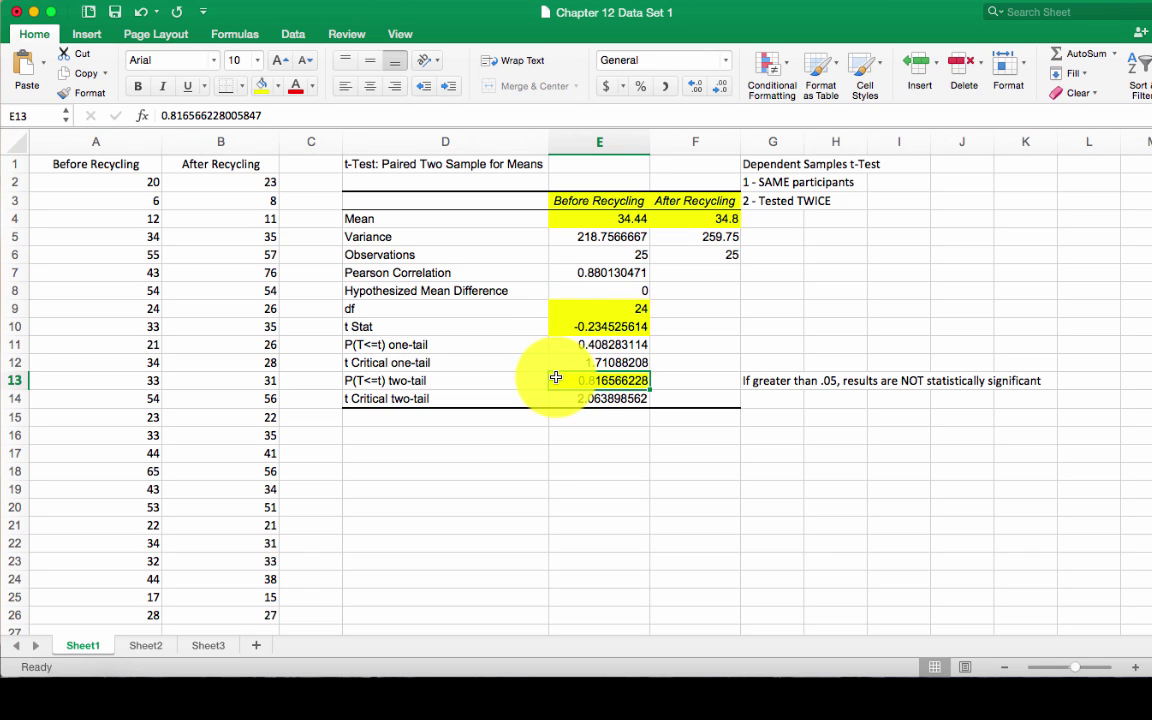